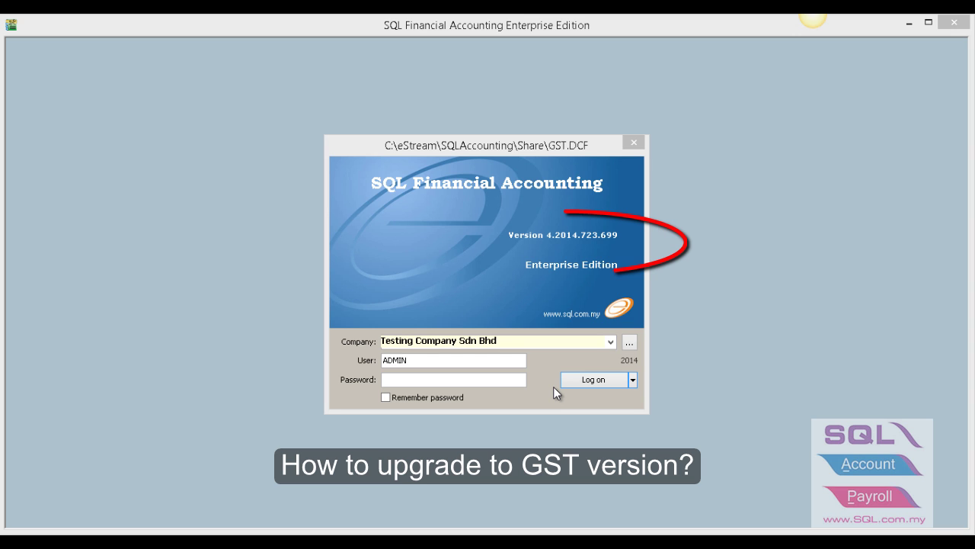
- Log on to Testing Company Sdn Bhd by entering the administrator password
click(508, 380)
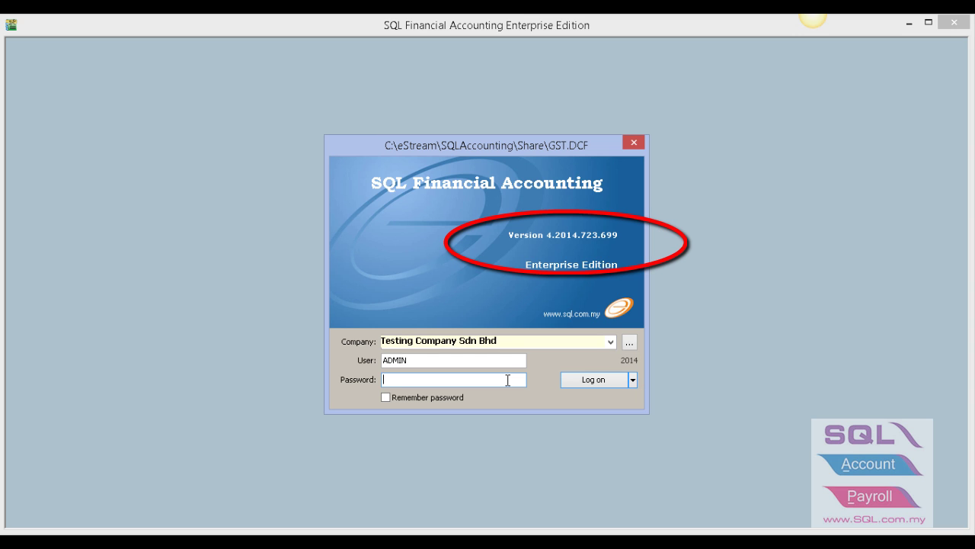
text(ADMIN)
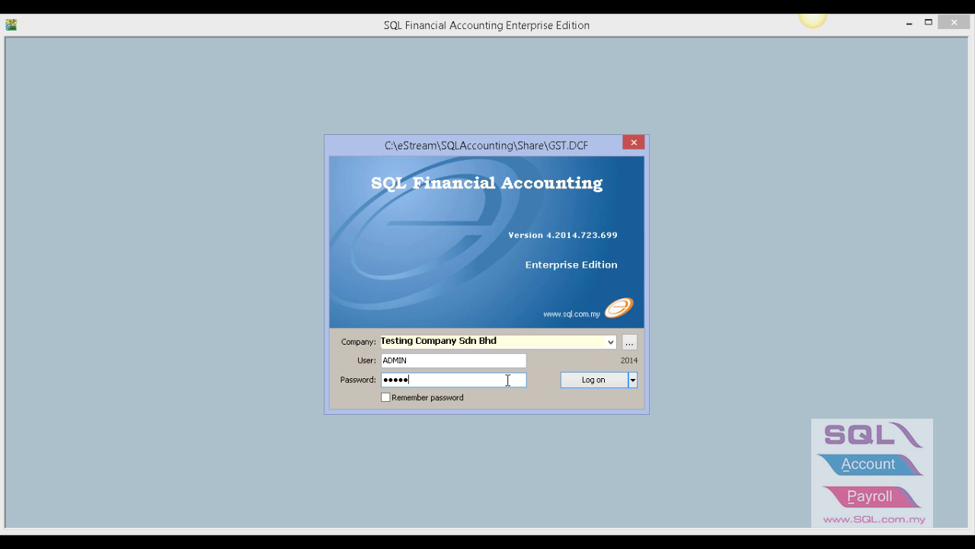
key(Return)
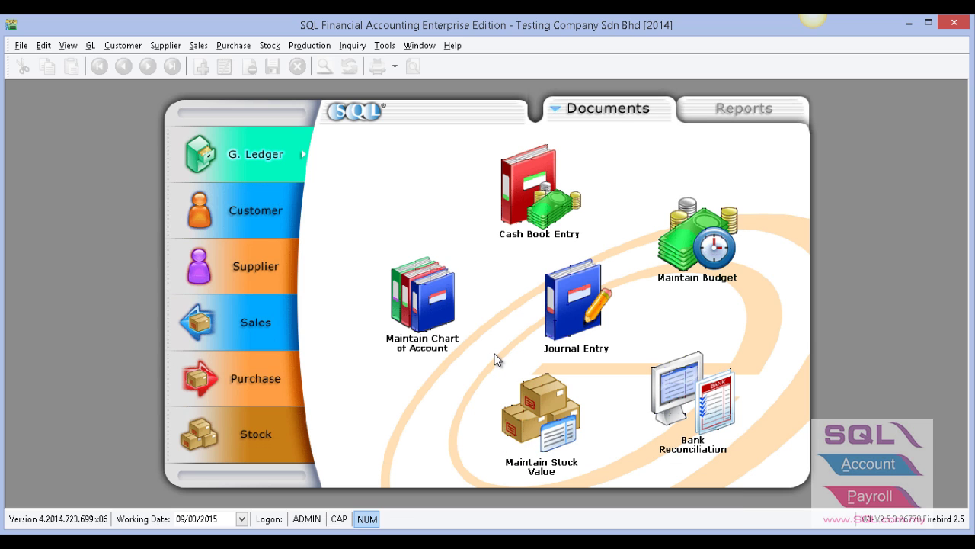
- Back up ACC-0042.FDB to the Desktop folder and acknowledge the completed backup
click(20, 46)
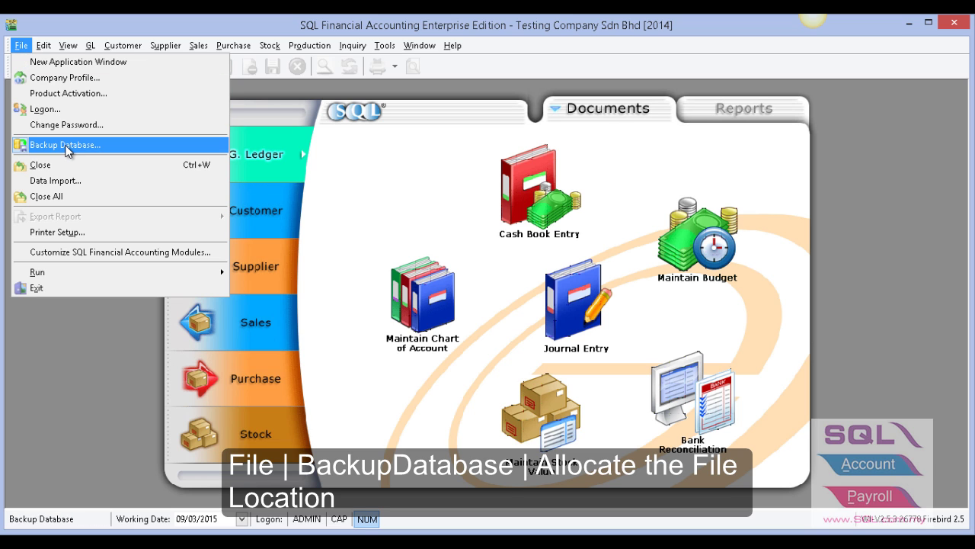
click(67, 148)
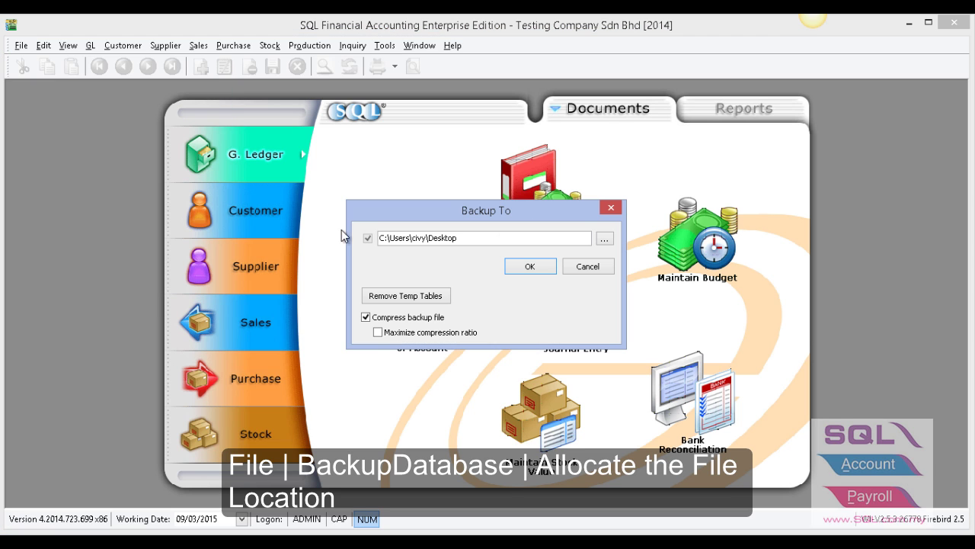
click(605, 240)
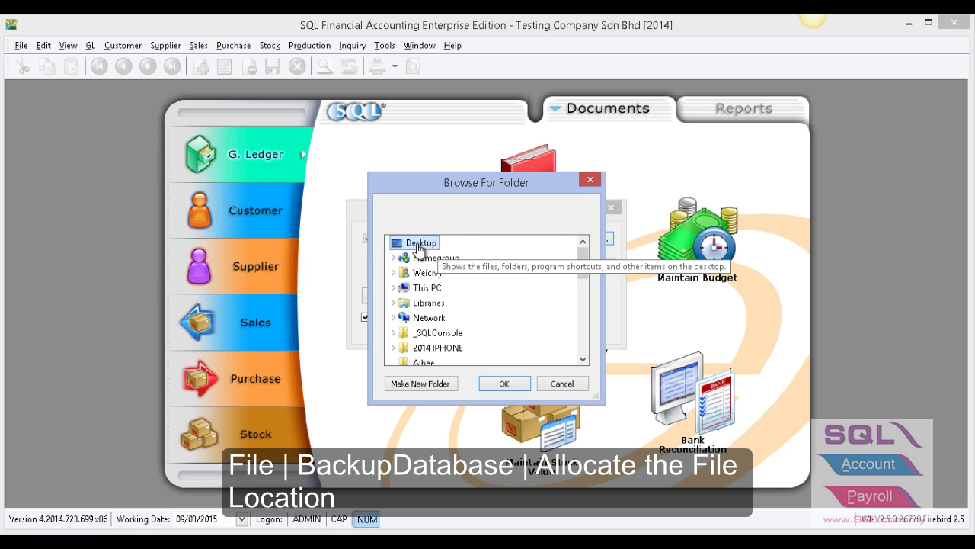
click(504, 383)
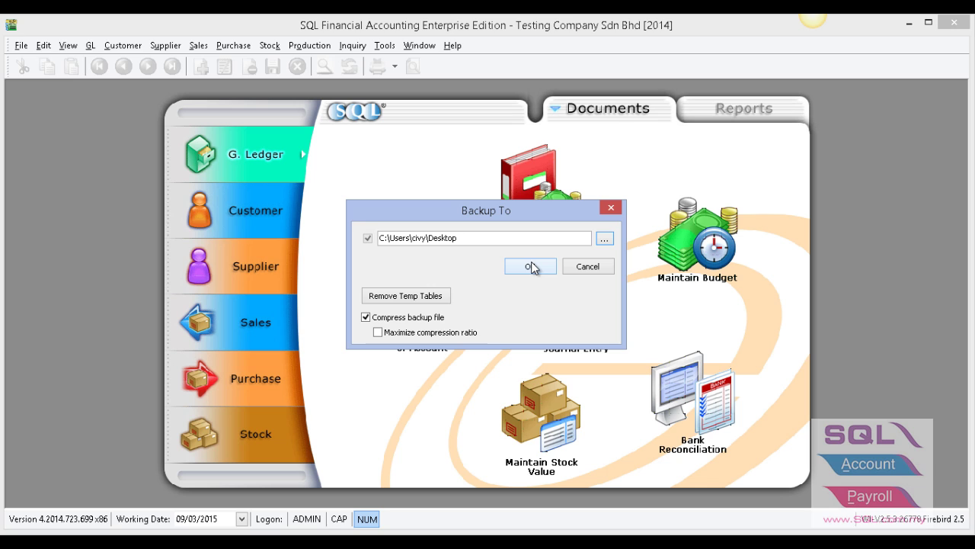
click(531, 265)
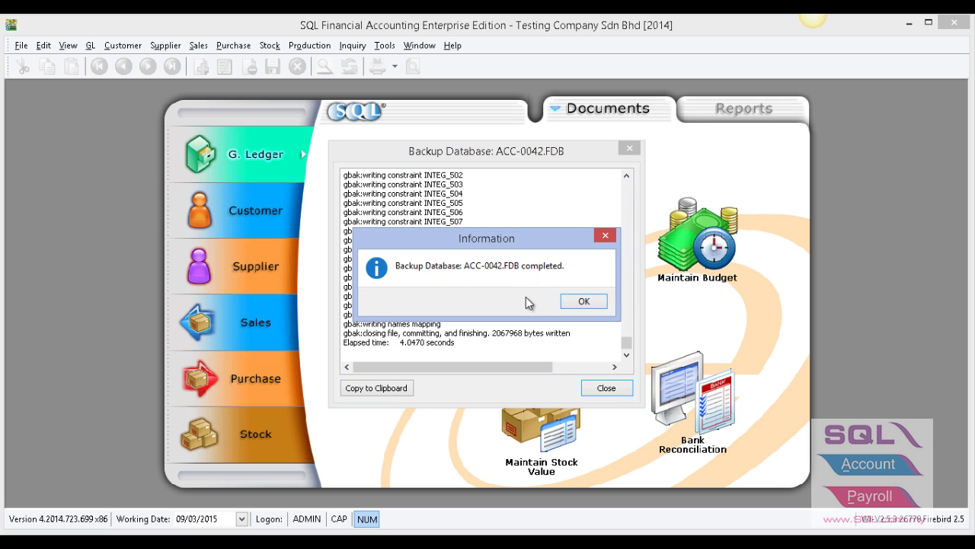
click(579, 302)
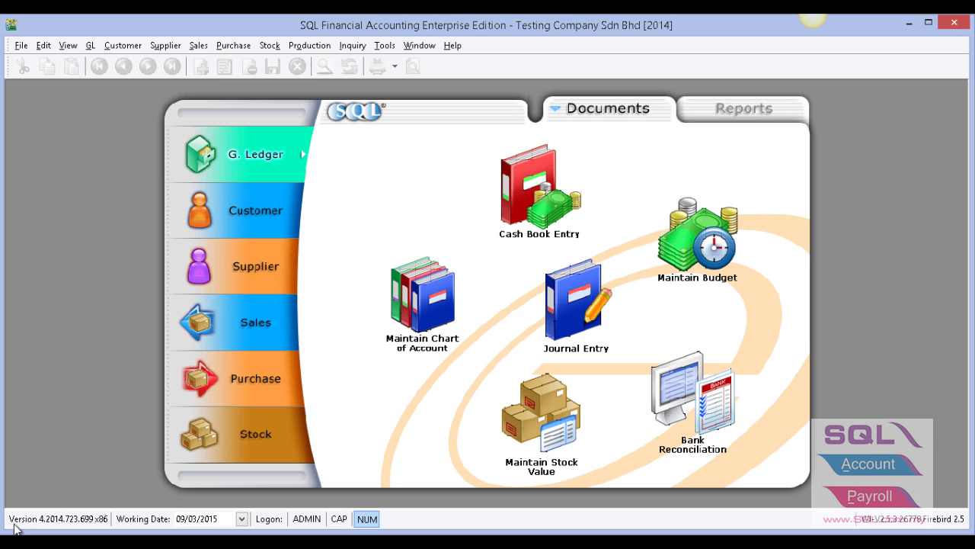
- Open Programs and Features from the Control Panel via the Win+X menu
key(super+x)
click(51, 462)
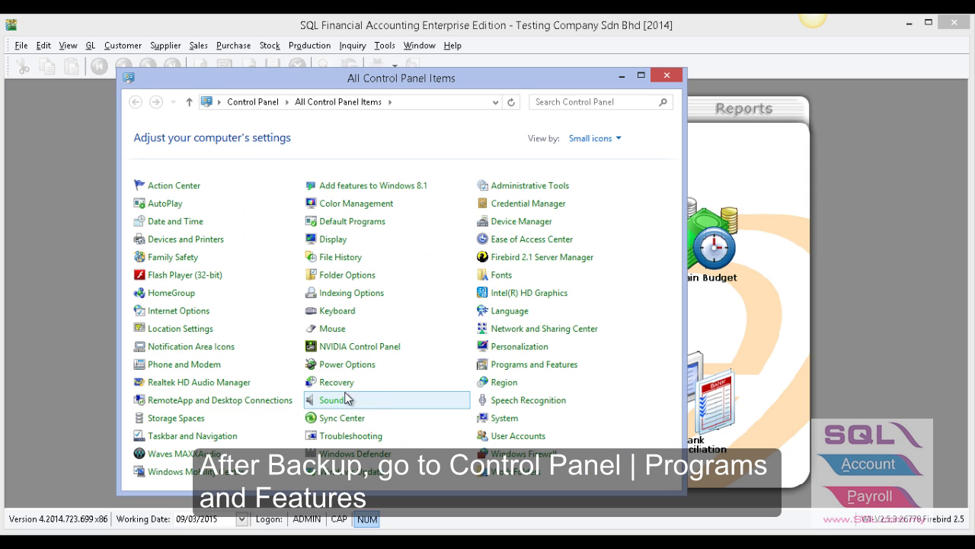
click(533, 369)
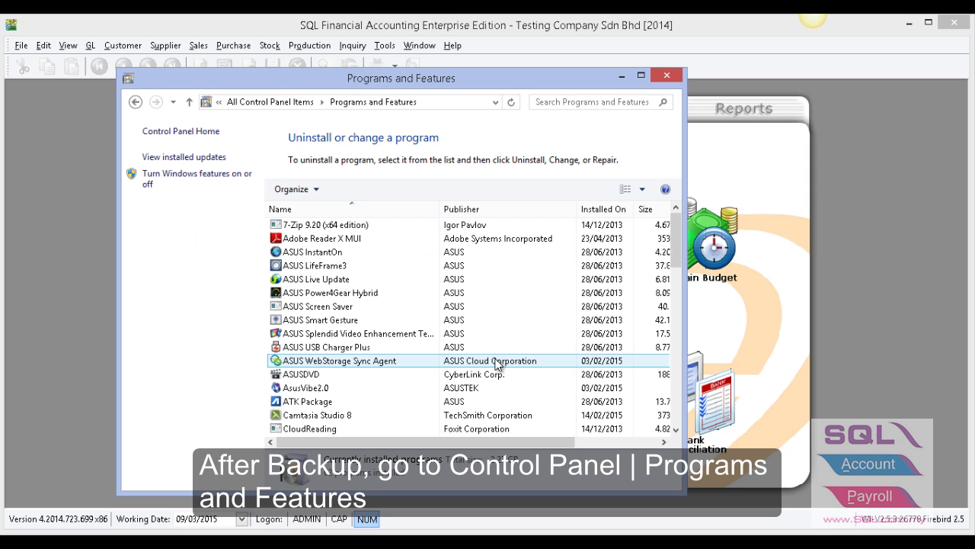
drag(676, 256, 651, 374)
- Uninstall SQL Financial Accounting completely and dismiss the completion message
click(384, 321)
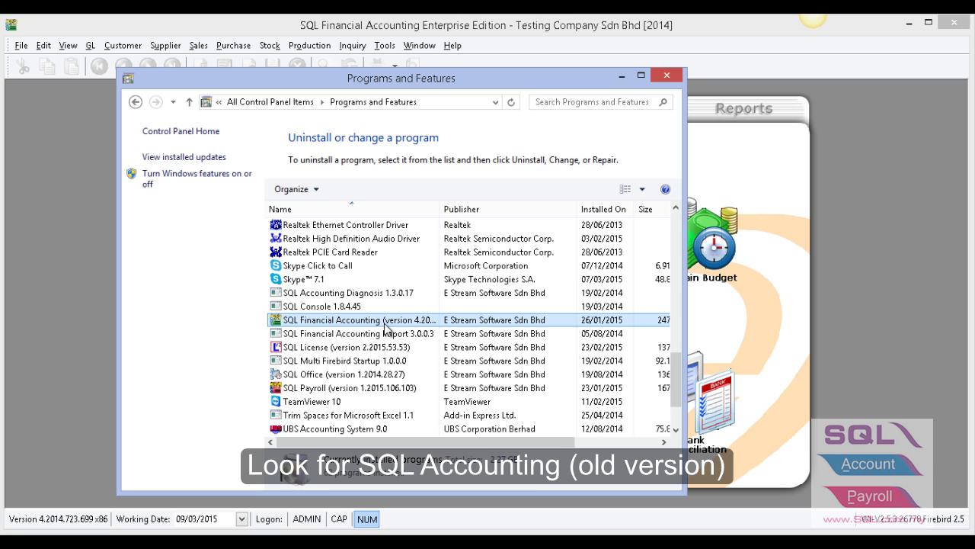
right_click(387, 324)
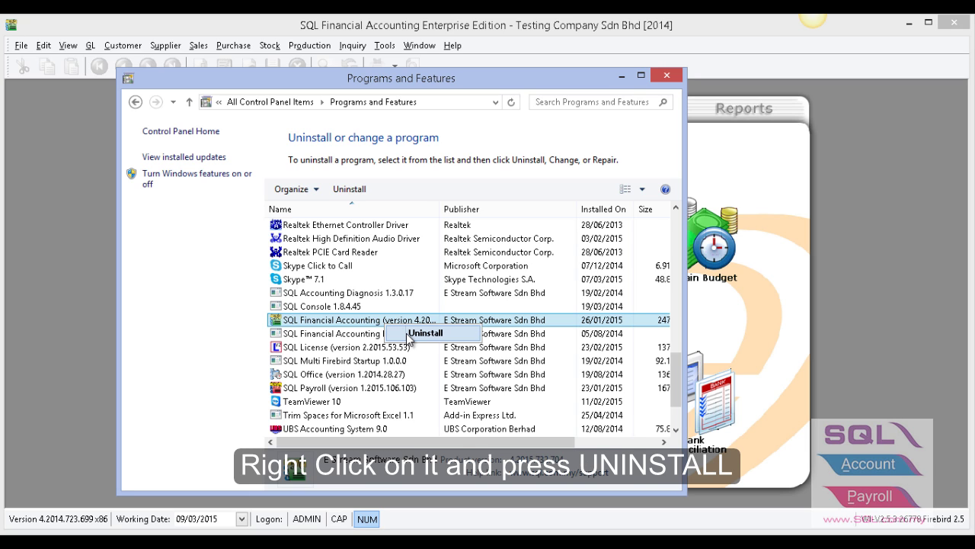
click(423, 333)
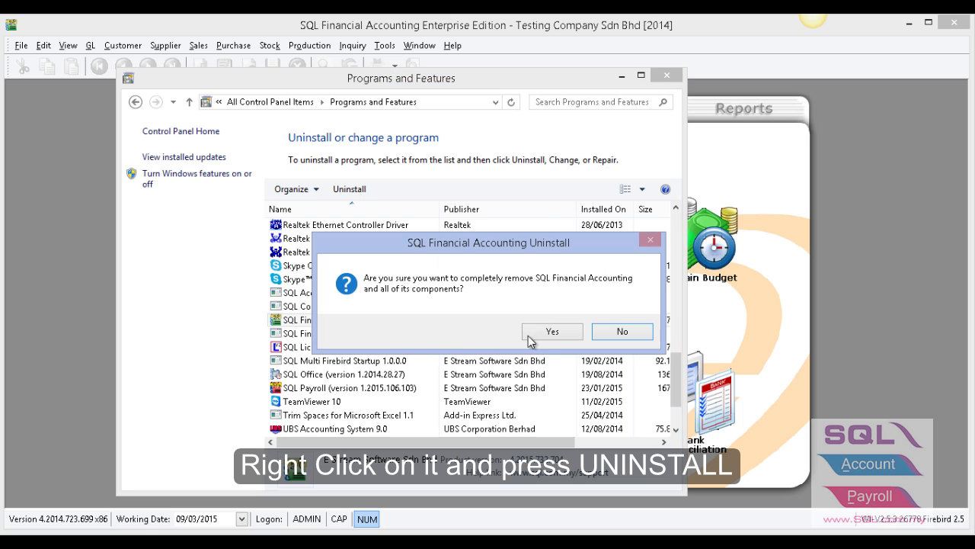
click(551, 332)
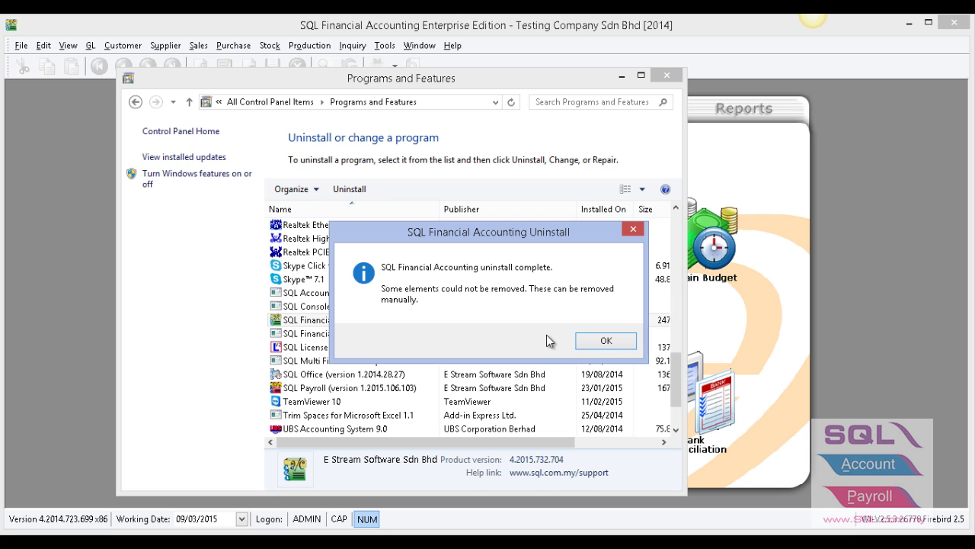
click(601, 349)
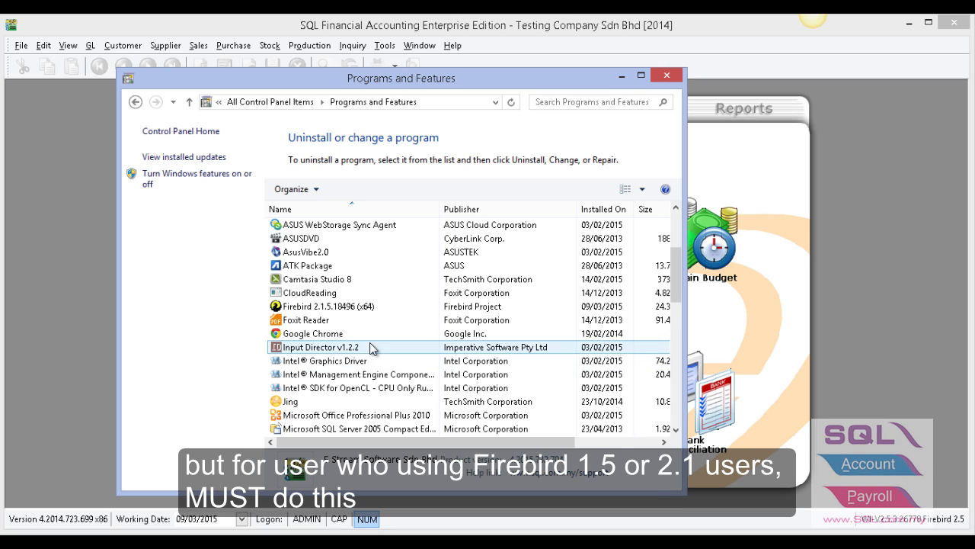
- Uninstall Firebird 2.1.5, choosing Yes to All to remove unused shared files
click(340, 309)
right_click(340, 309)
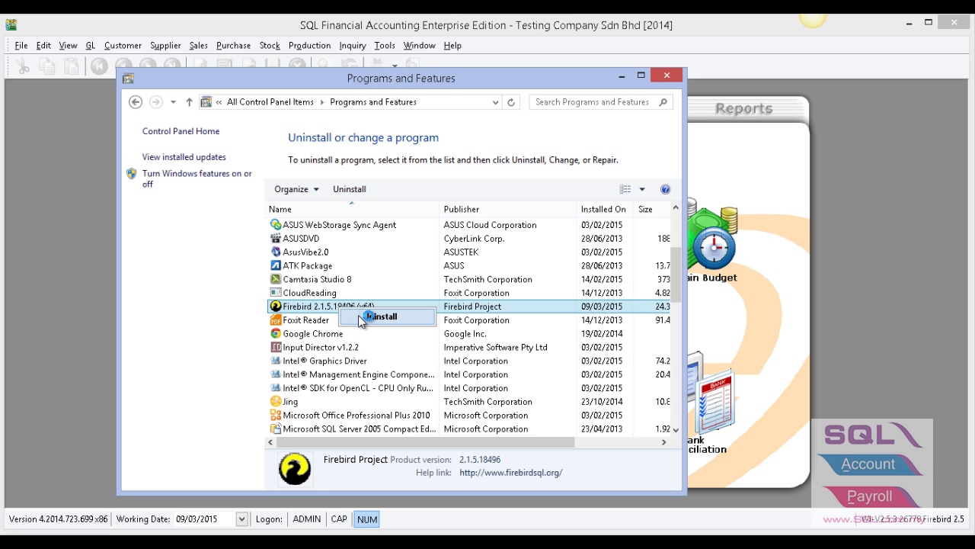
click(359, 316)
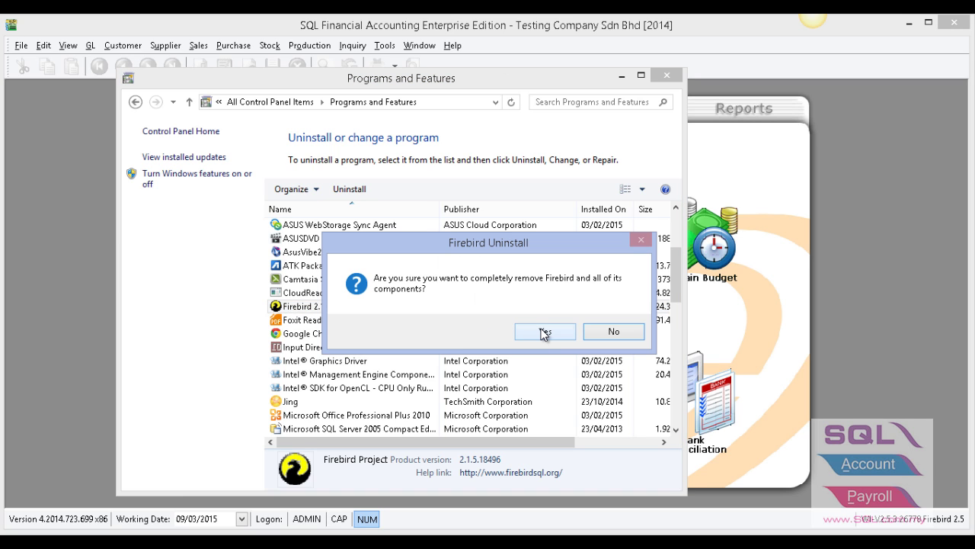
click(543, 333)
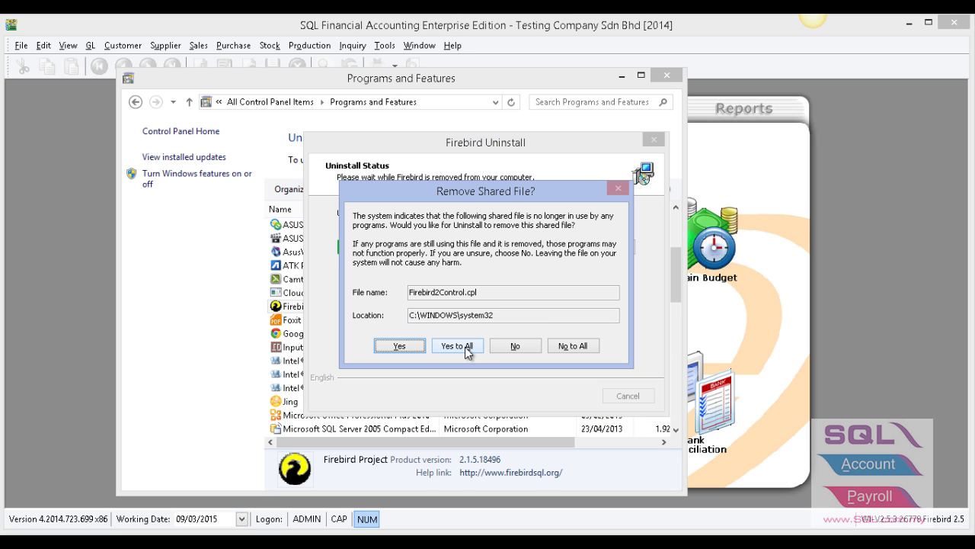
click(465, 347)
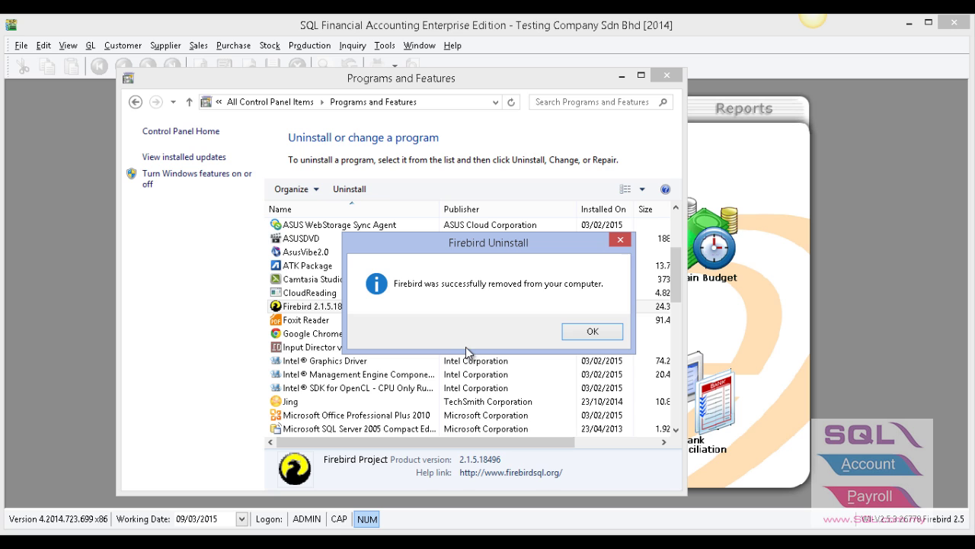
click(586, 337)
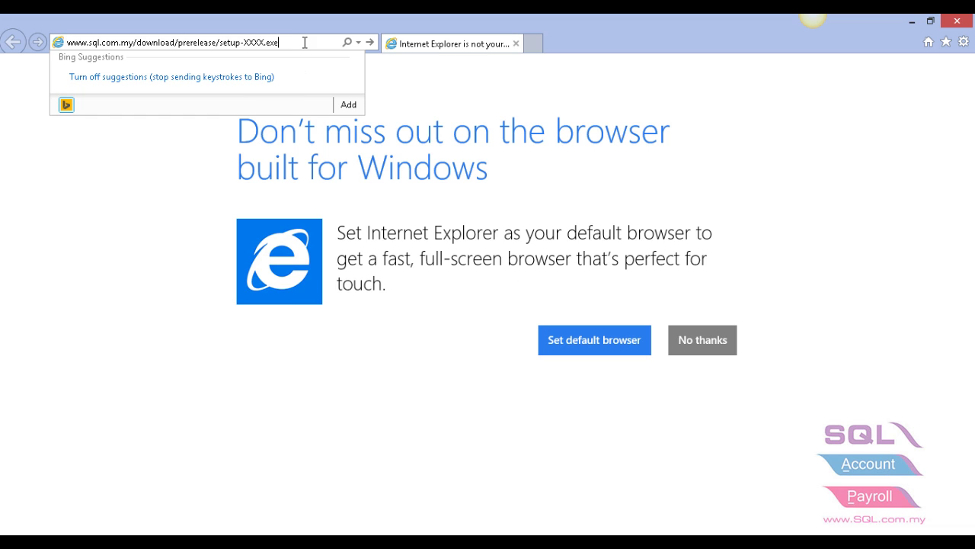
- Load the setup-0004.exe download link and save the installer to disk
drag(305, 42, 57, 45)
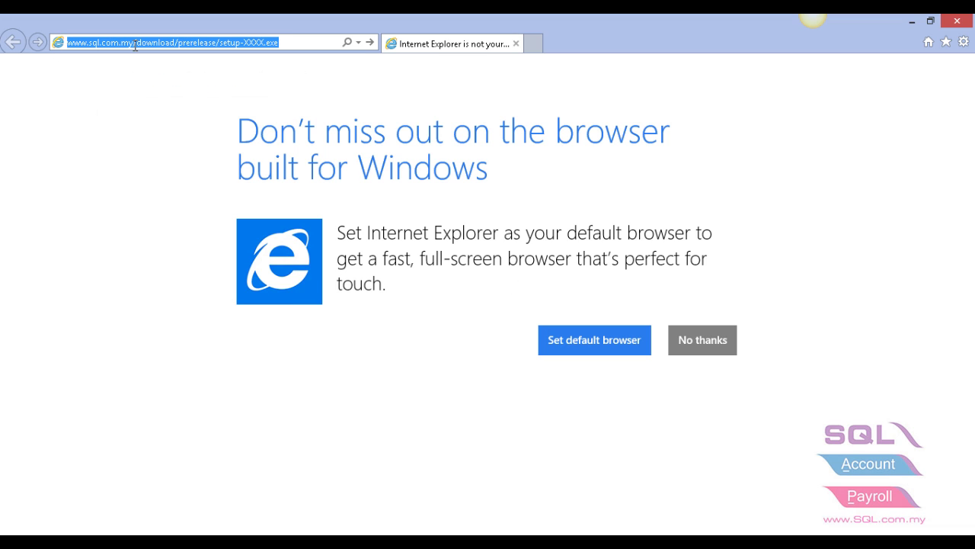
key(Return)
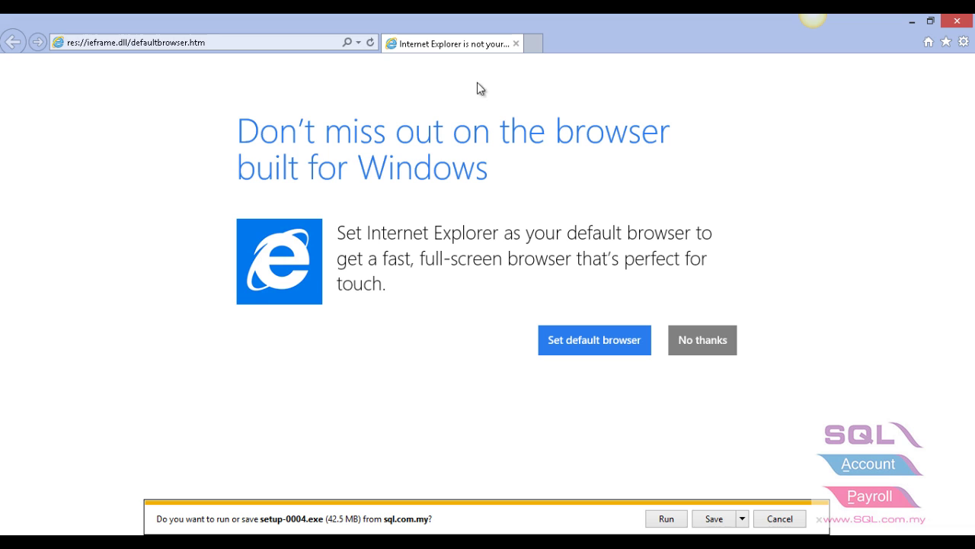
click(712, 520)
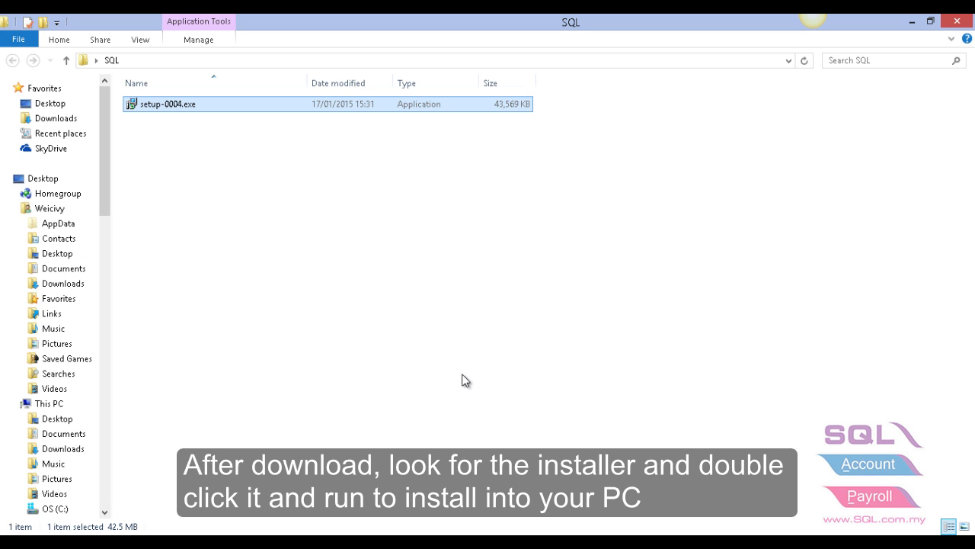
- Launch setup-0004.exe and accept the SQL Financial Accounting licence agreement
double_click(183, 110)
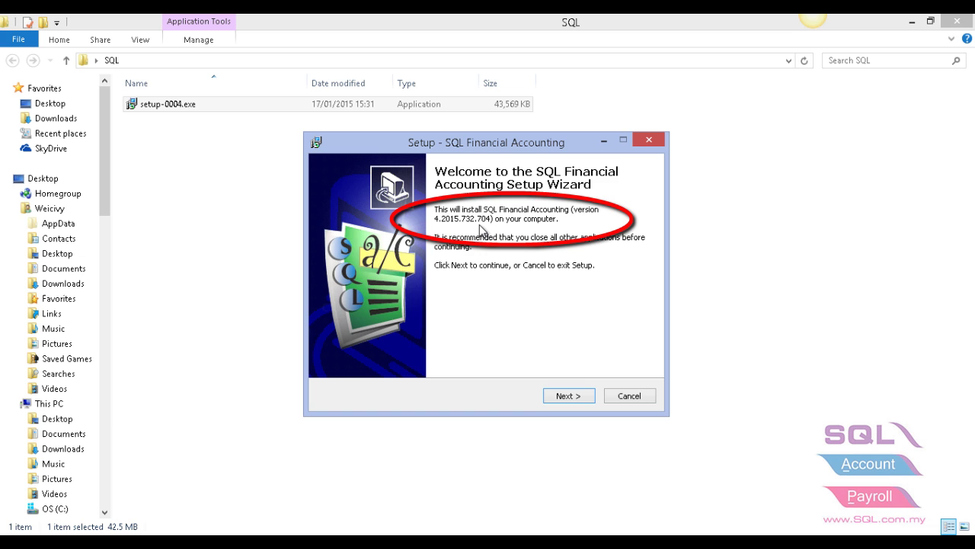
click(577, 397)
click(409, 353)
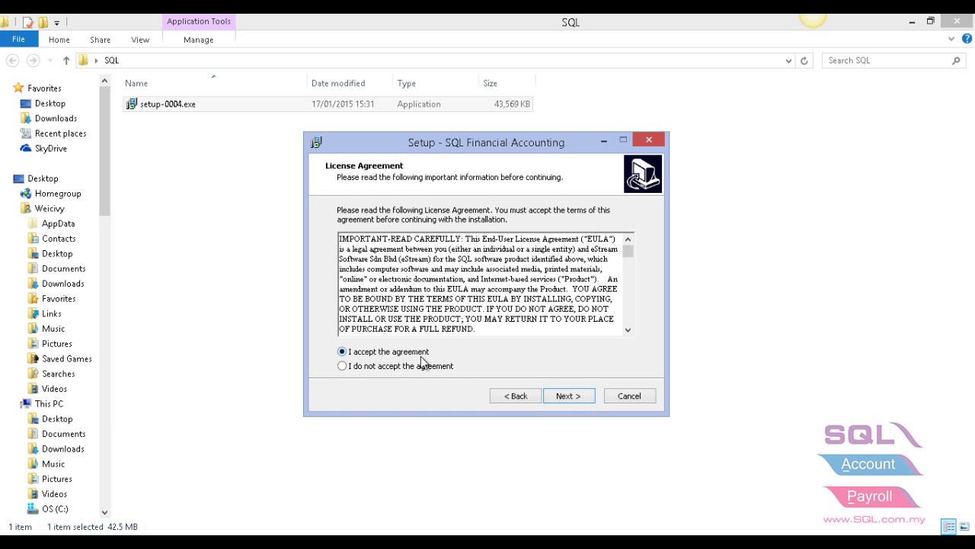
click(567, 395)
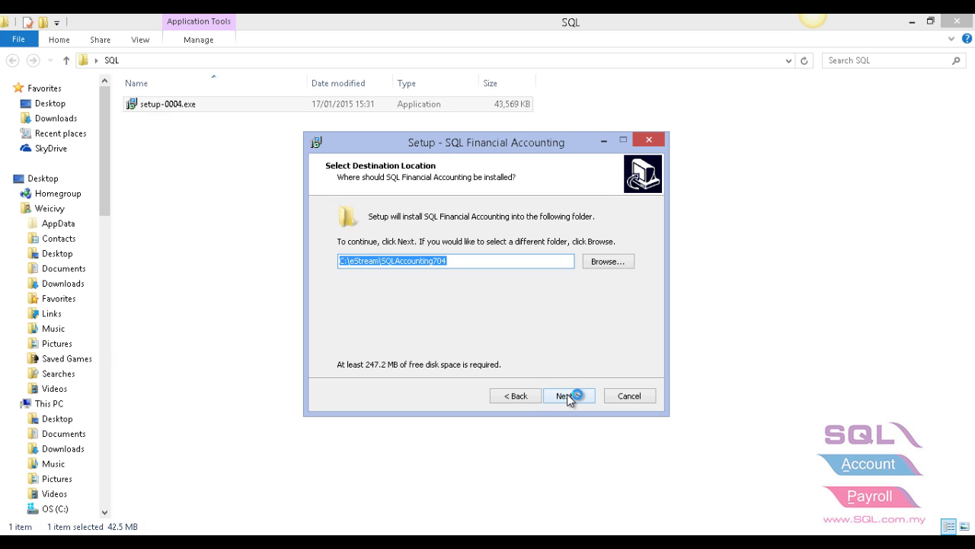
- Install into C:\eStream\SQLAccounting704 with a desktop icon, then finish and launch the program
click(459, 260)
drag(456, 260, 349, 260)
click(585, 401)
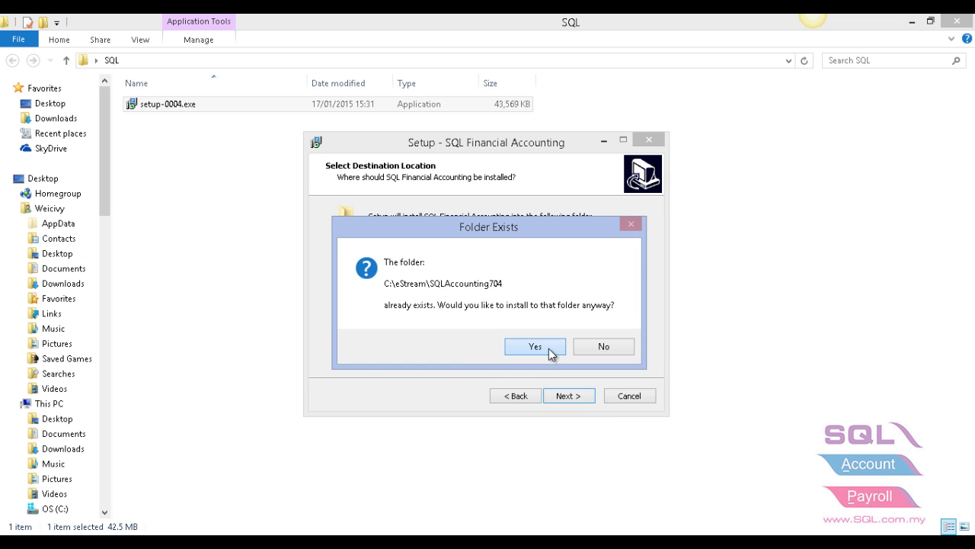
click(548, 348)
click(578, 398)
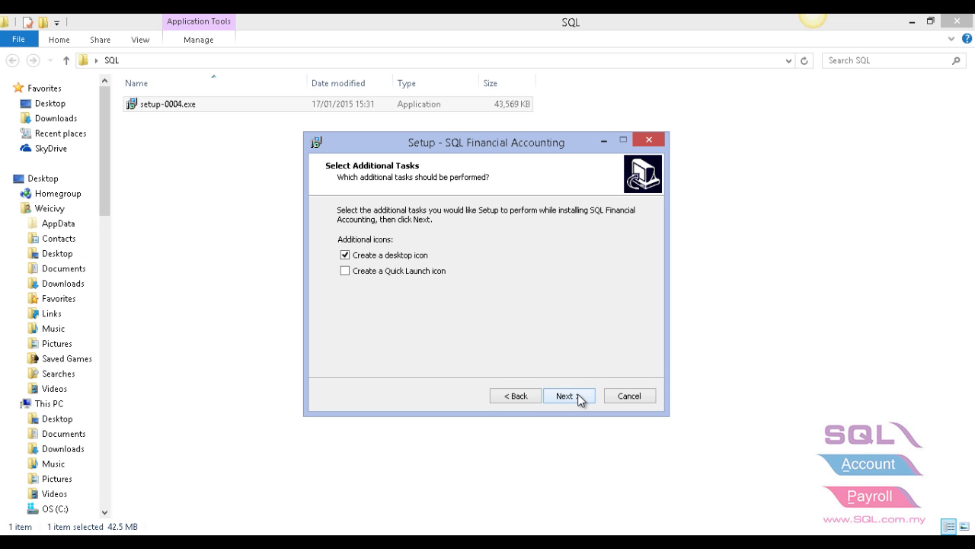
click(579, 397)
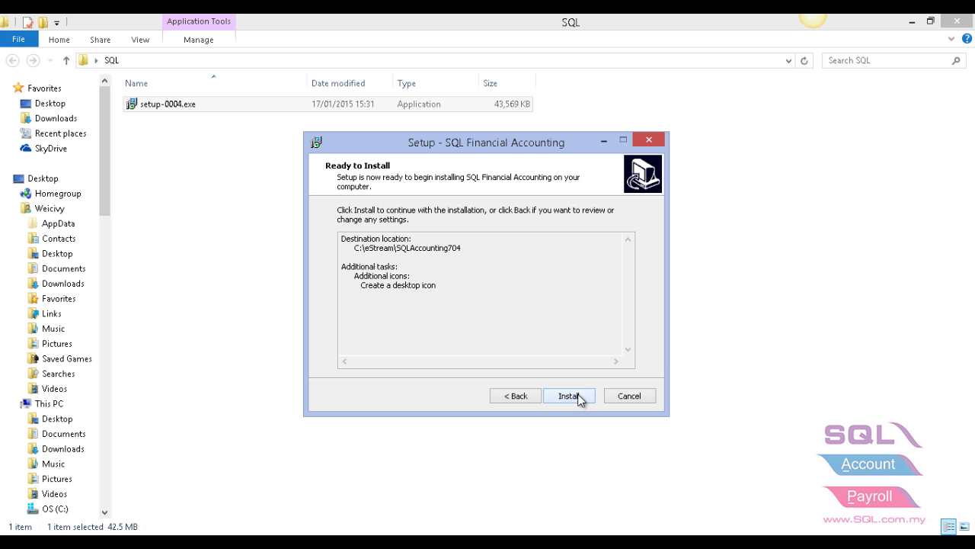
click(579, 396)
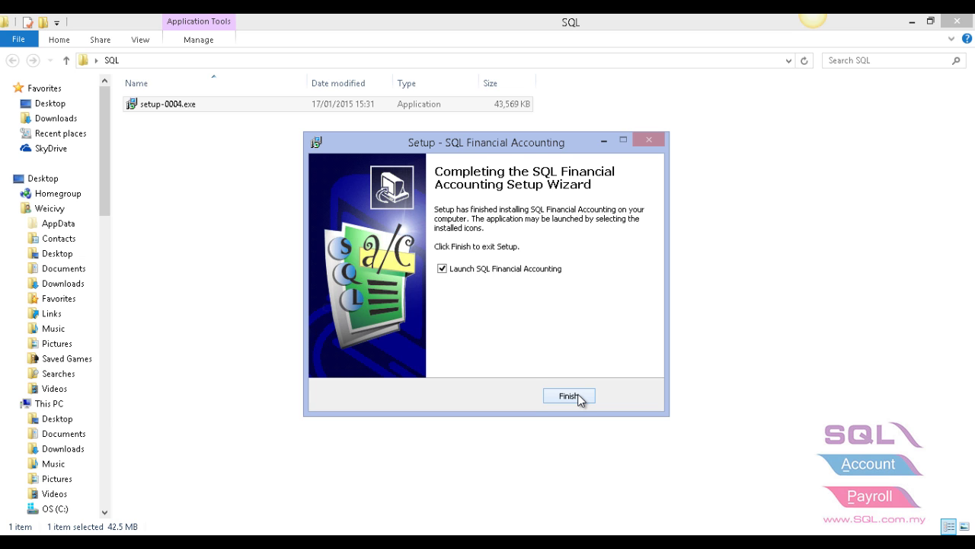
click(570, 396)
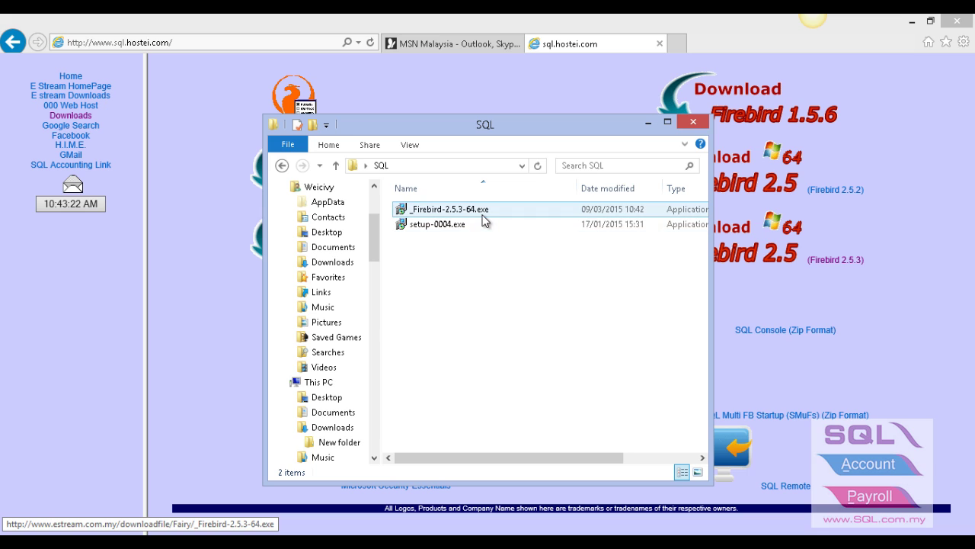
- Launch _Firebird-2.5.3-64.exe in English and accept the Firebird licence agreement
mouse_move(483, 220)
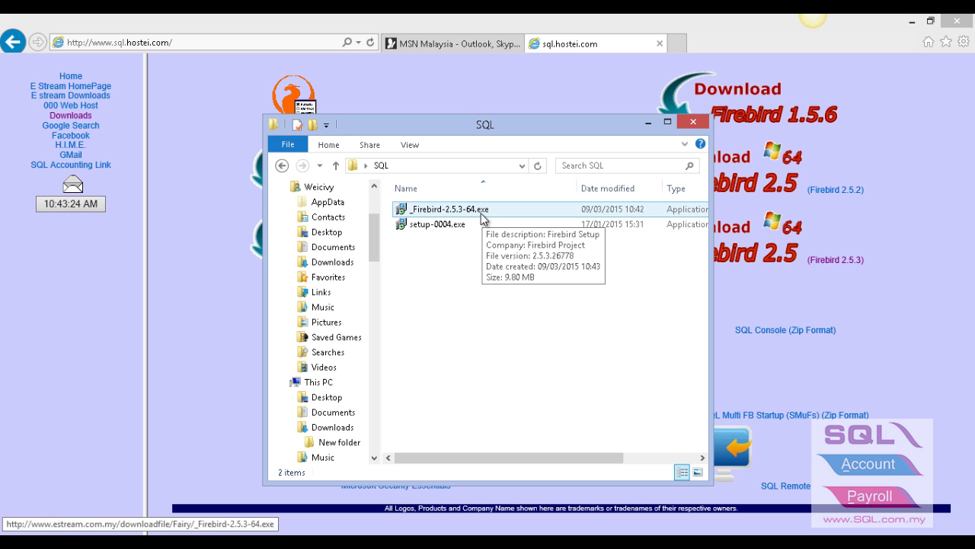
double_click(481, 210)
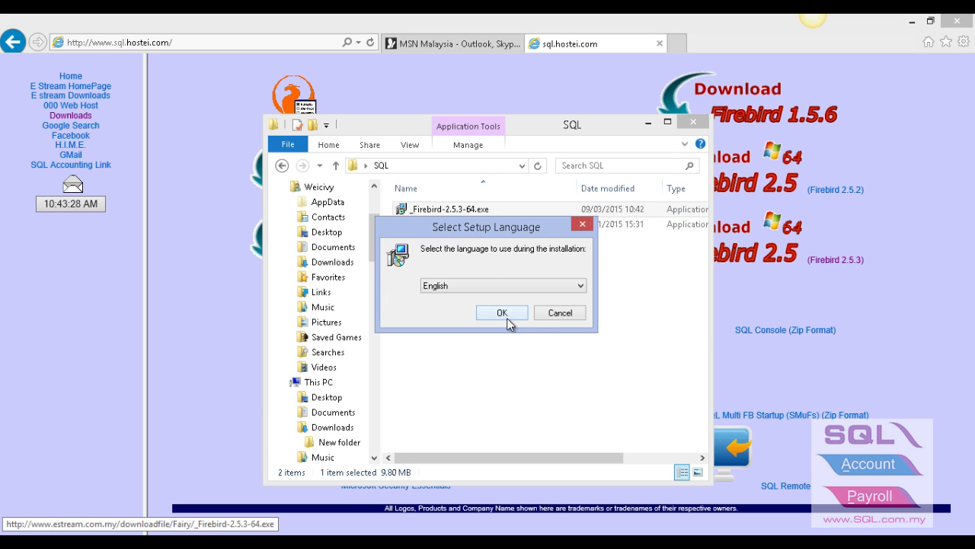
click(507, 316)
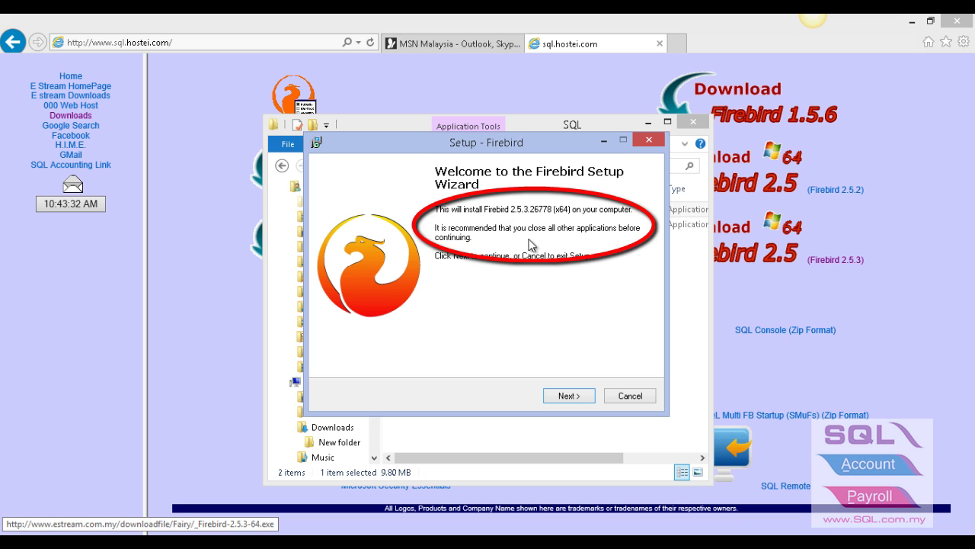
click(577, 398)
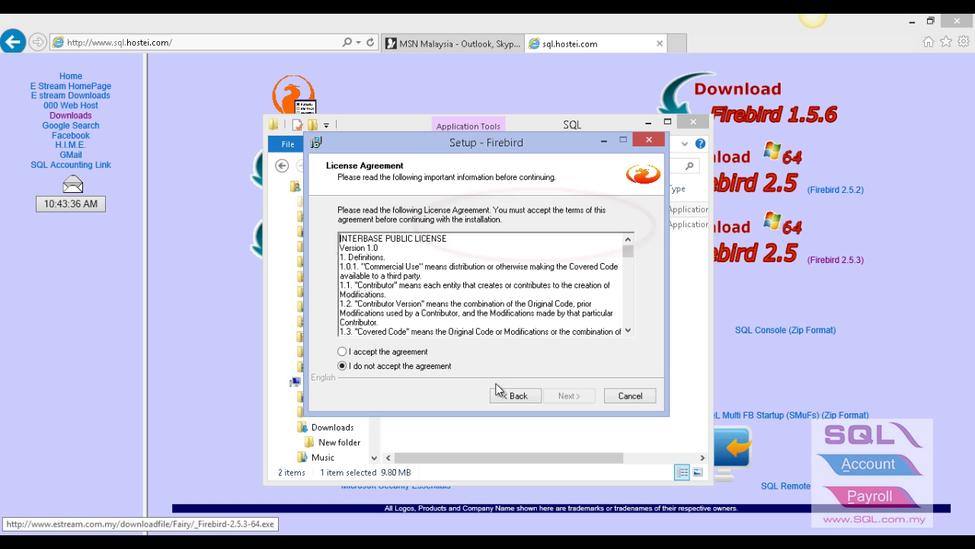
click(377, 354)
click(568, 395)
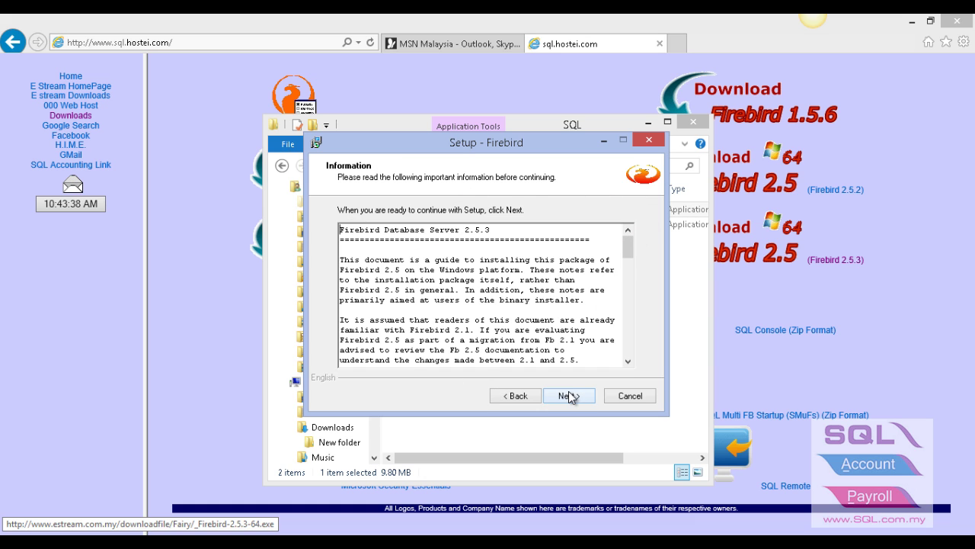
- Install Firebird with default folder and full server components, skipping the What Next notes
click(570, 396)
click(571, 396)
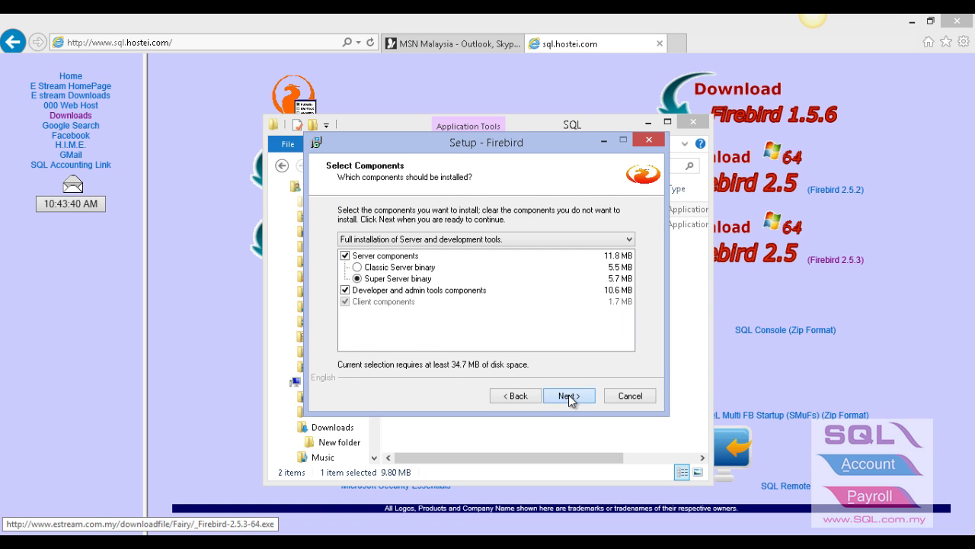
click(570, 396)
click(570, 396)
click(570, 397)
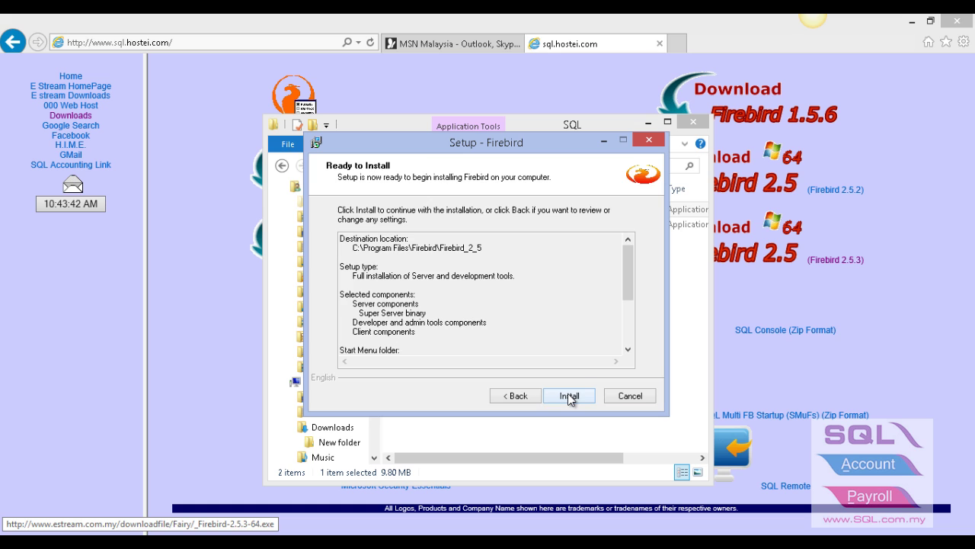
click(569, 396)
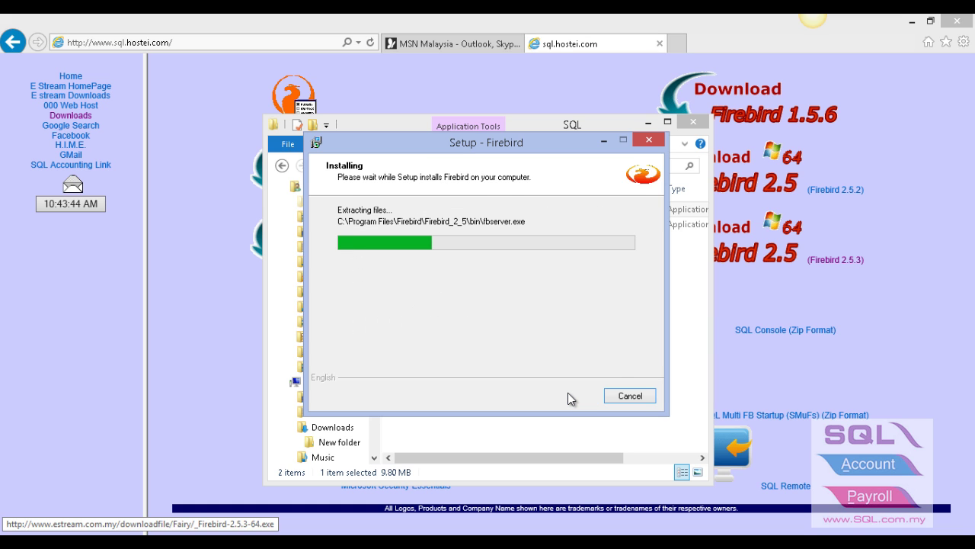
click(569, 396)
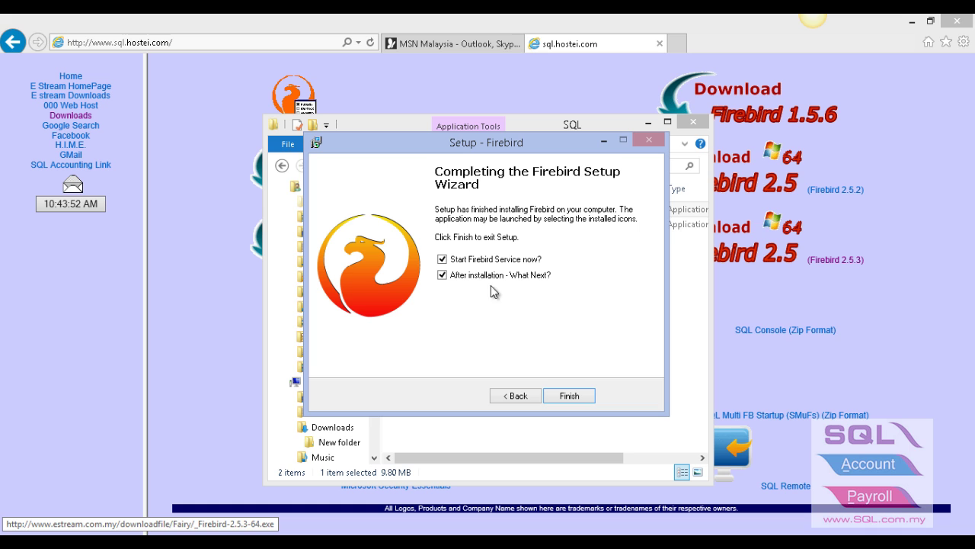
click(450, 278)
click(568, 394)
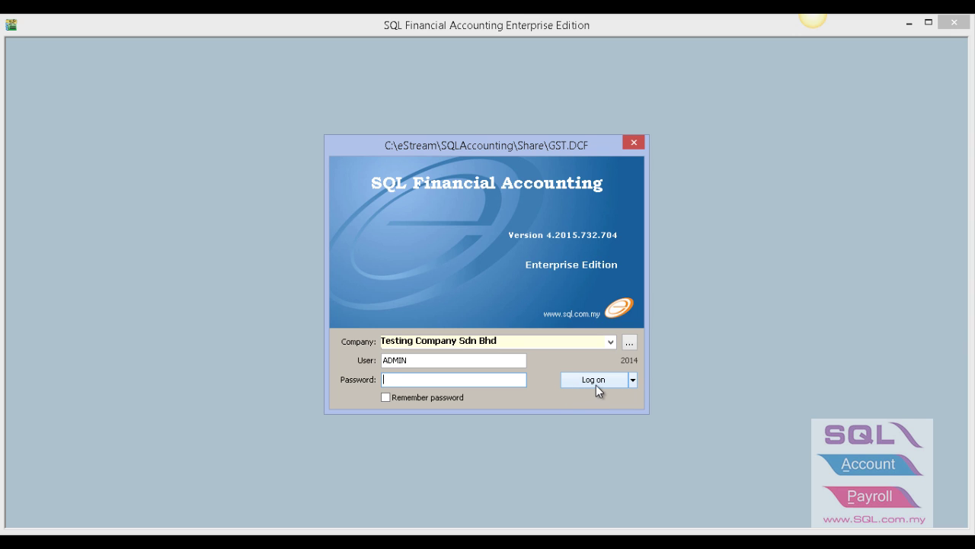
- Open the company database manager and return to the Database Group list
click(629, 345)
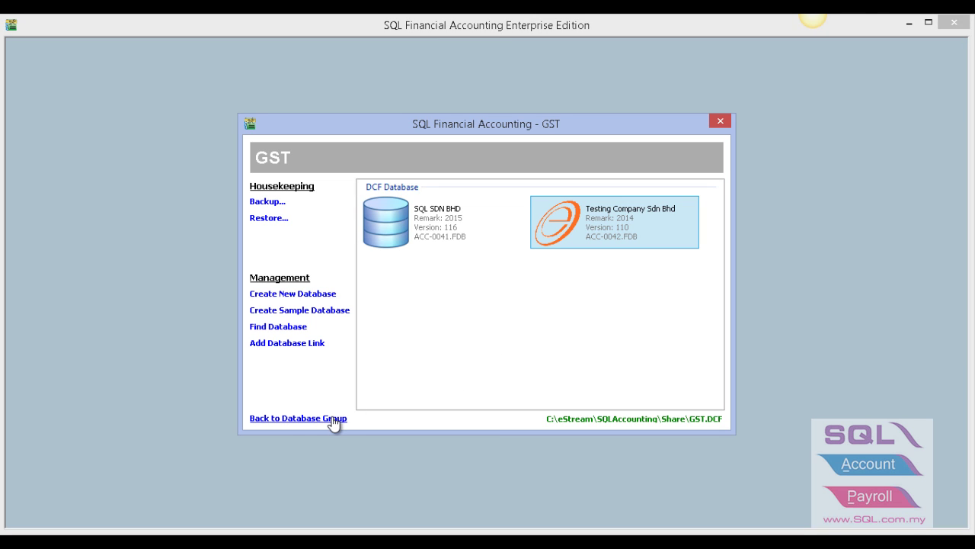
click(335, 419)
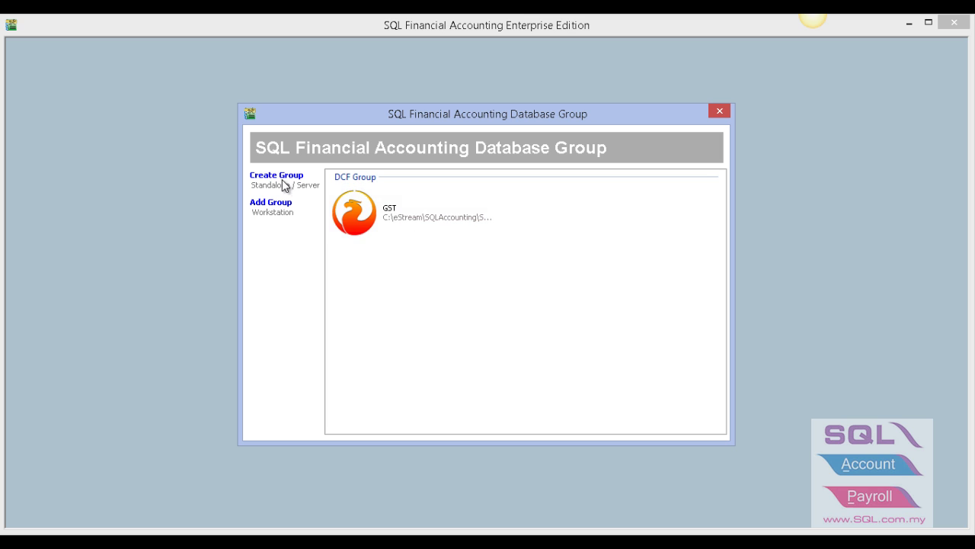
- In GST group properties, keep Firebird Server SQL-CIVY, test the connection and save
right_click(361, 222)
click(416, 356)
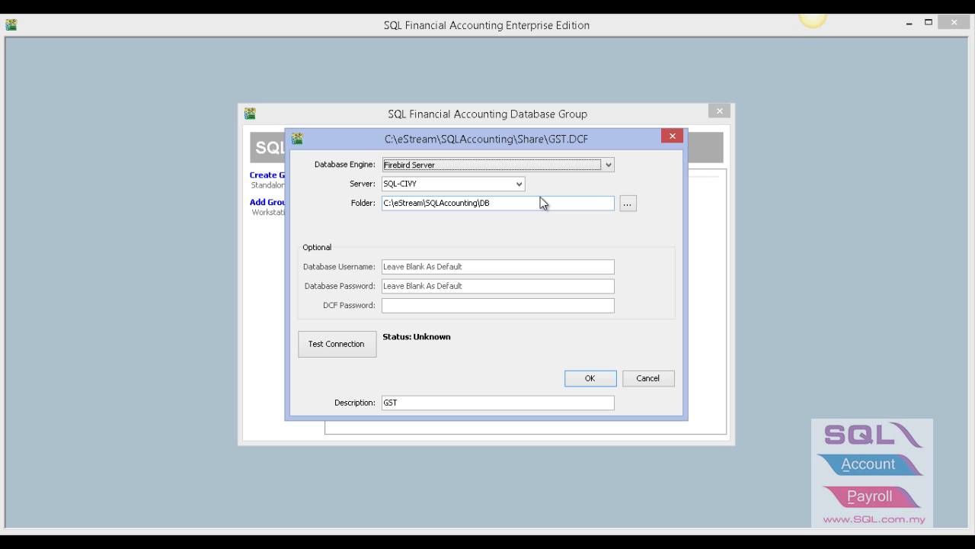
click(611, 169)
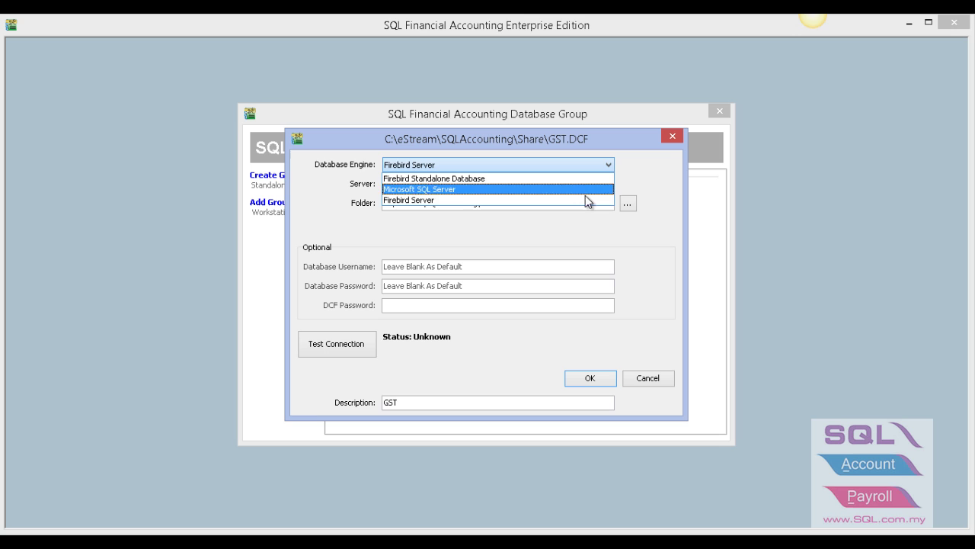
click(552, 199)
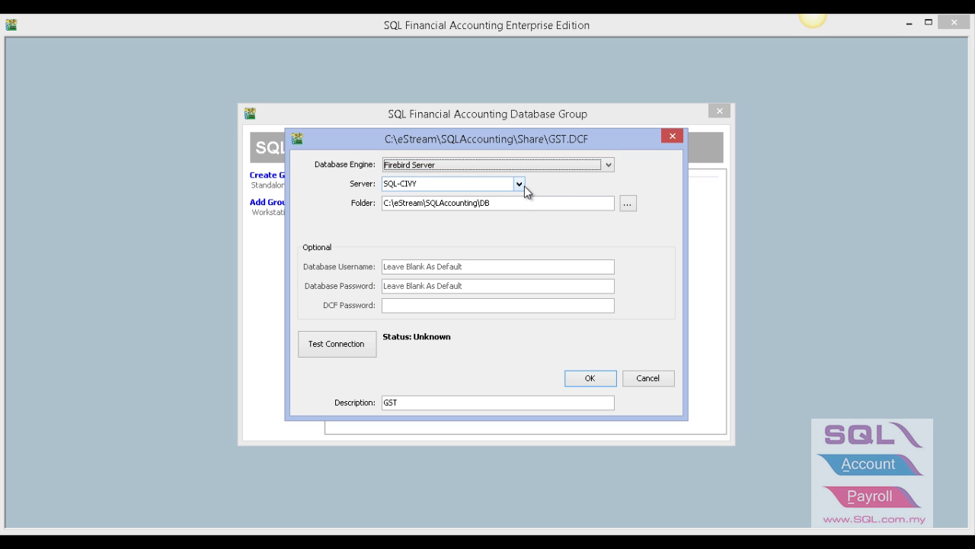
drag(429, 184, 364, 194)
drag(517, 203, 370, 203)
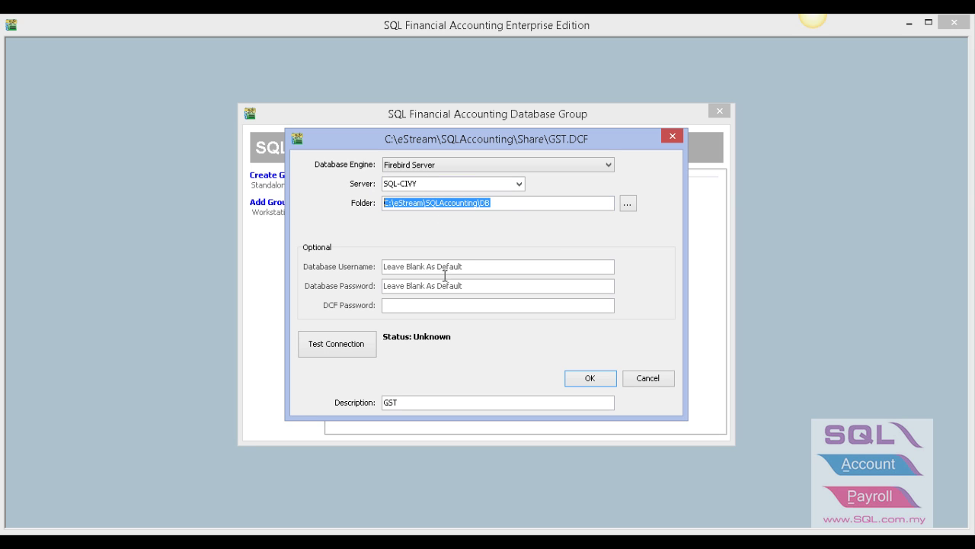
click(345, 347)
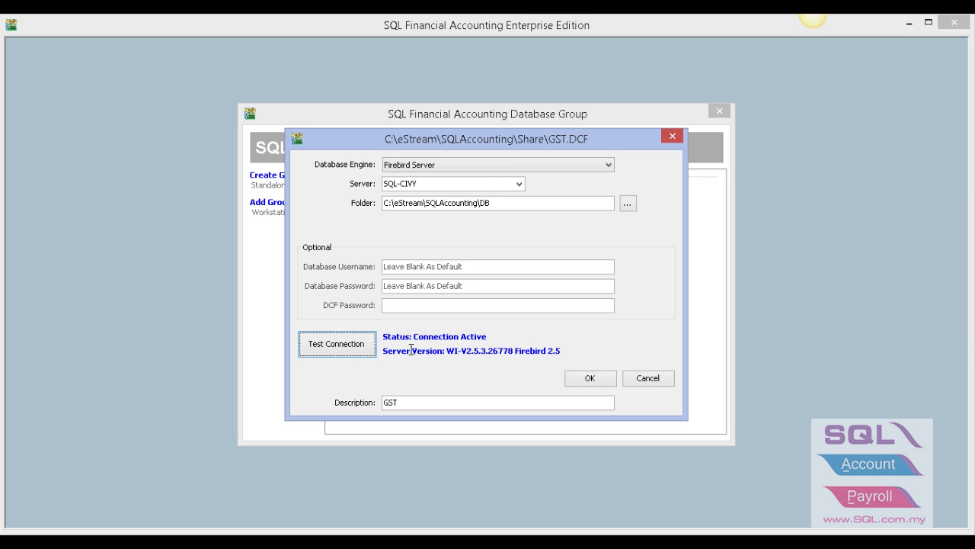
click(576, 381)
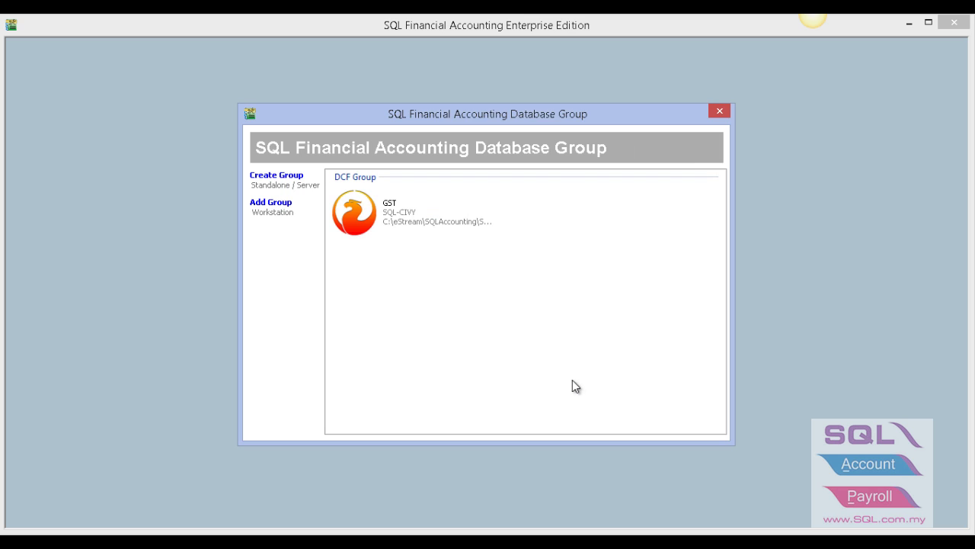
- Open the GST group and drop the Testing Company Sdn Bhd (ACC-0042.FDB) database link
double_click(391, 223)
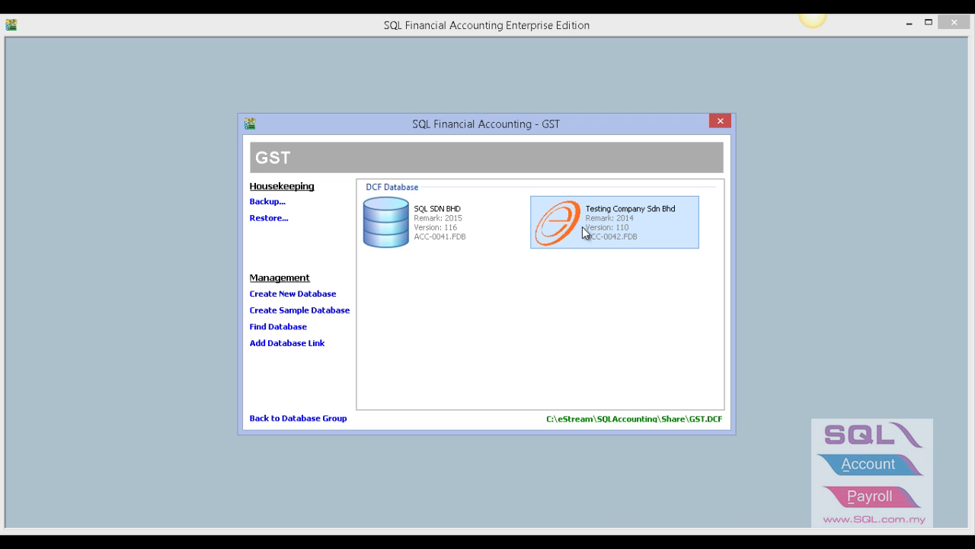
right_click(582, 227)
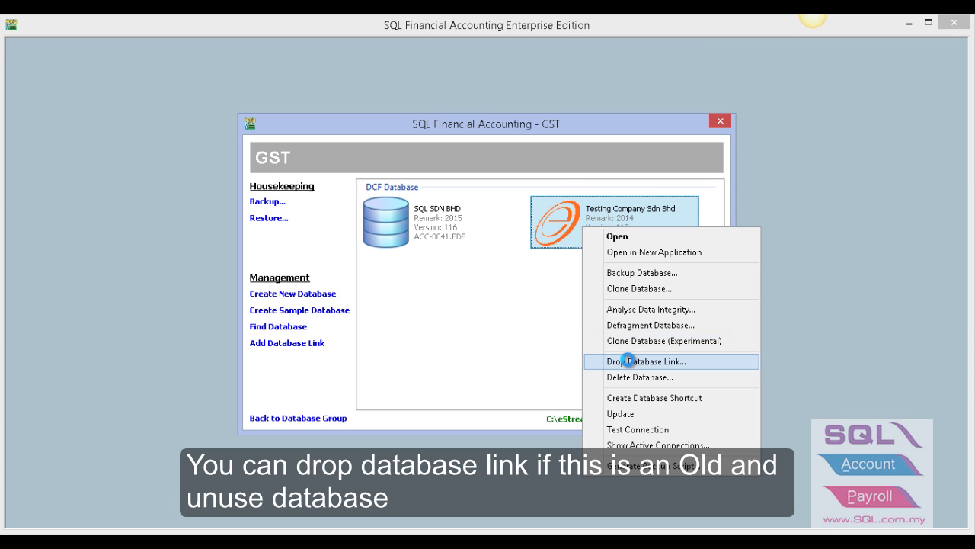
click(624, 361)
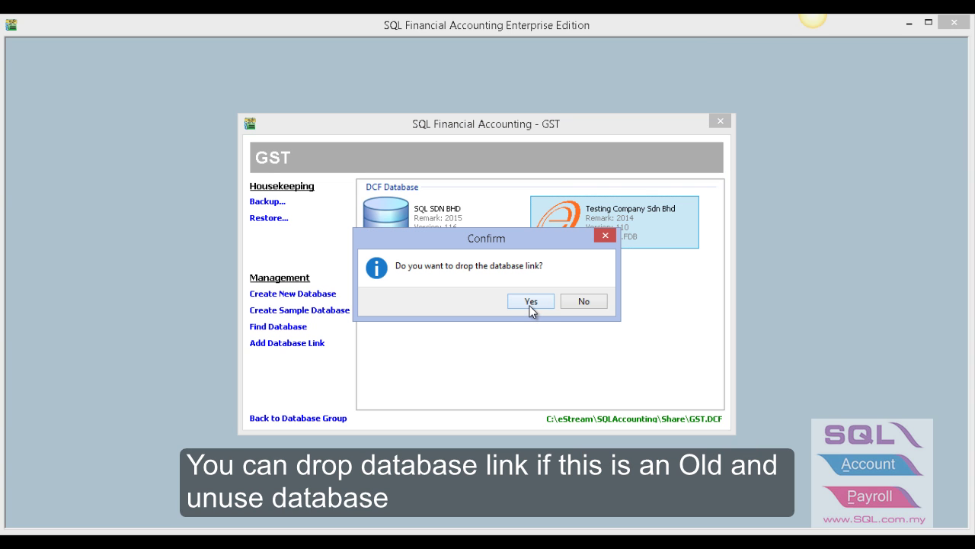
click(530, 303)
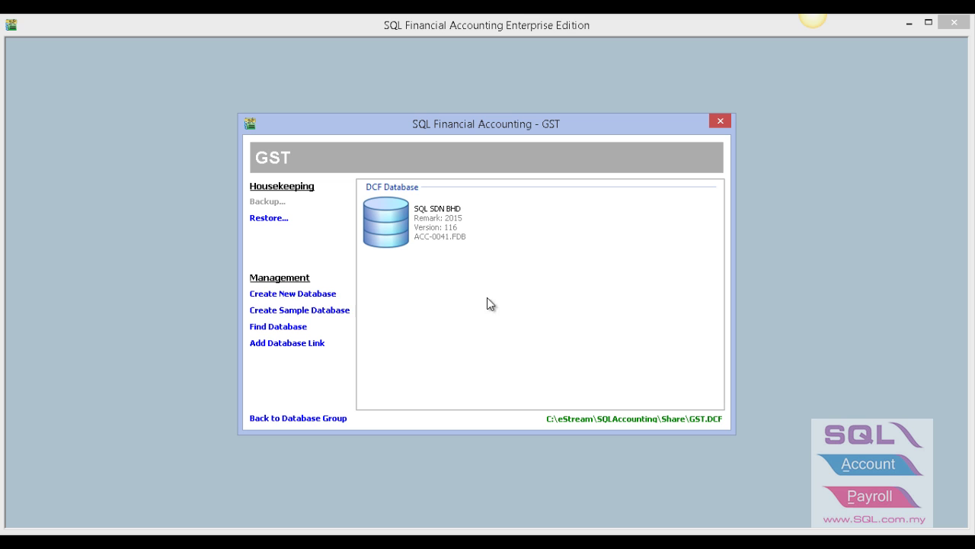
- Restore the Testing Company 2014 backup zip as database ACC-0043.FDB, then close the restore log
click(282, 220)
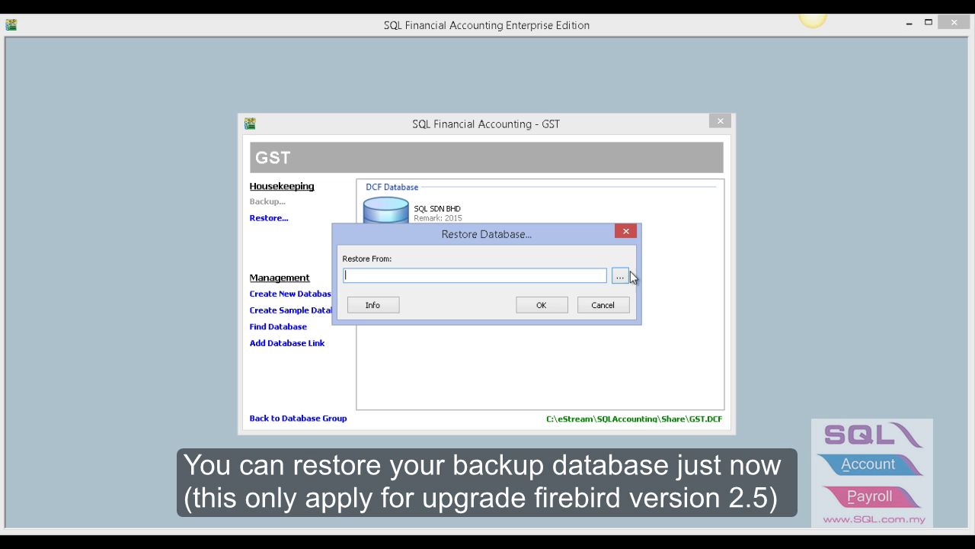
click(621, 276)
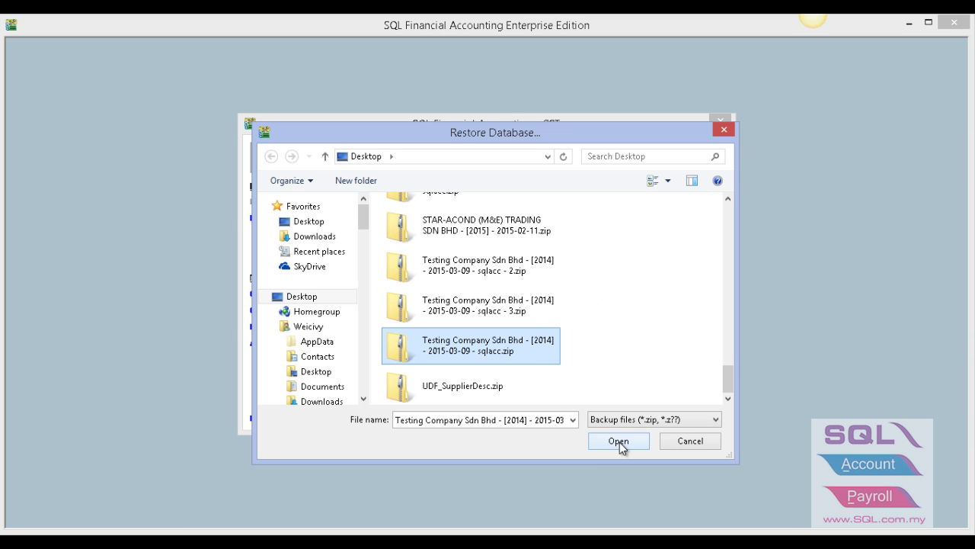
click(619, 442)
click(540, 304)
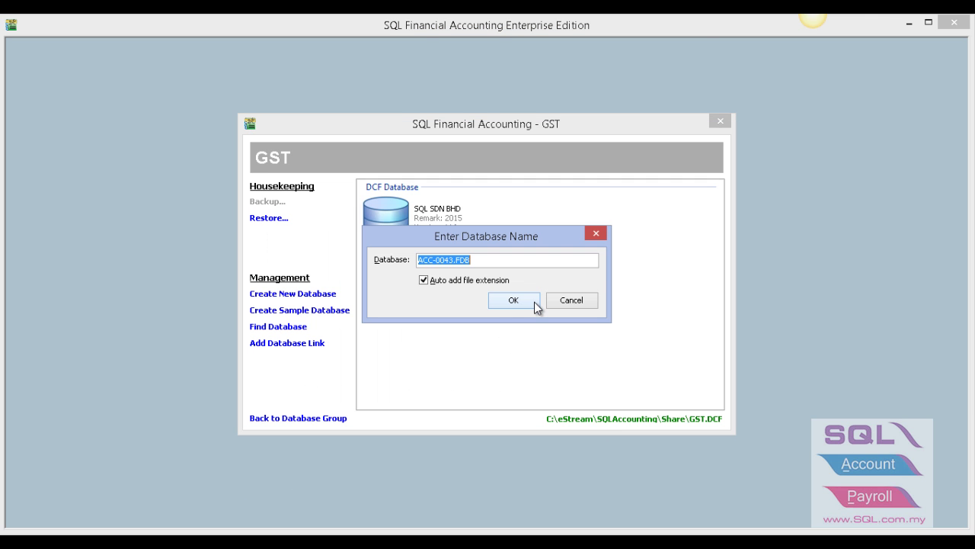
click(509, 303)
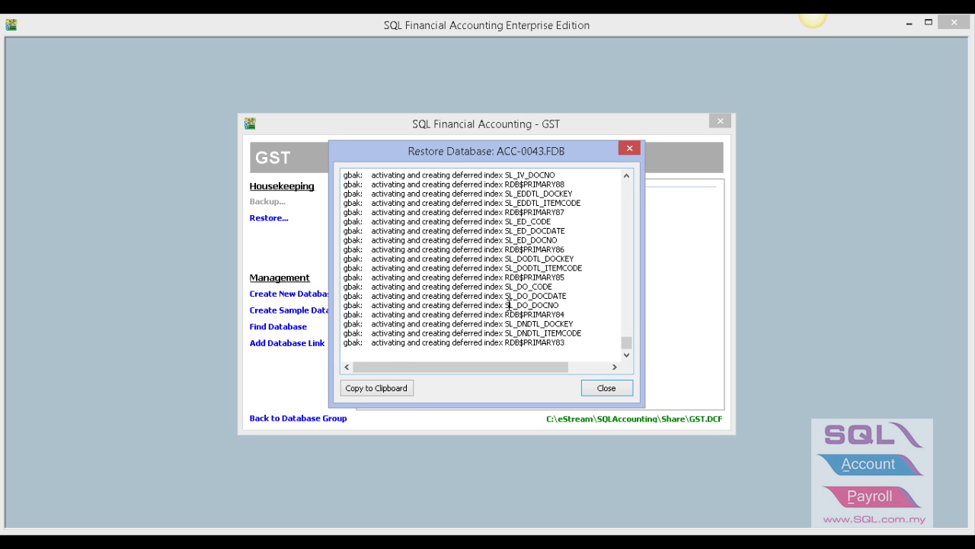
click(584, 302)
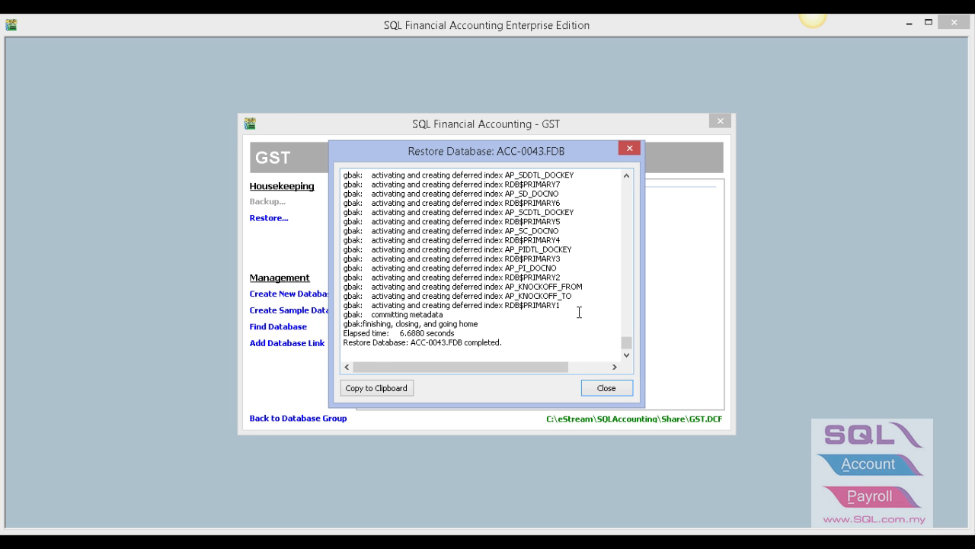
click(602, 389)
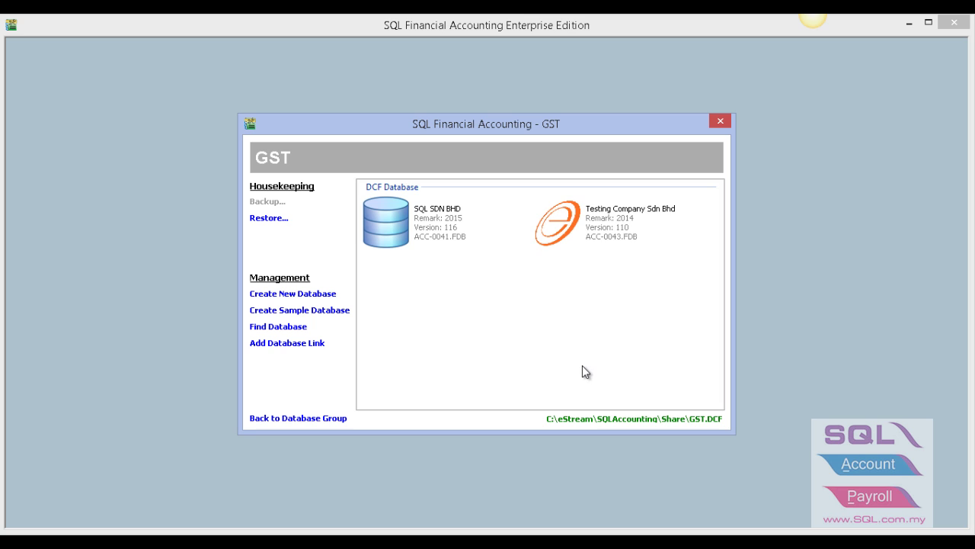
- Log in to Testing Company Sdn Bhd as ADMIN and approve upgrading ACC-0043.FDB to version 116.2
click(591, 232)
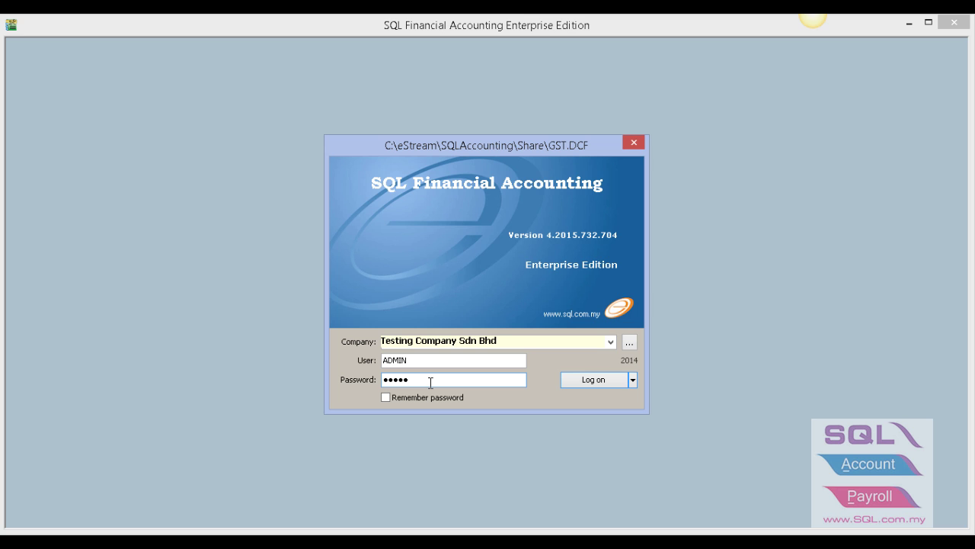
key(Return)
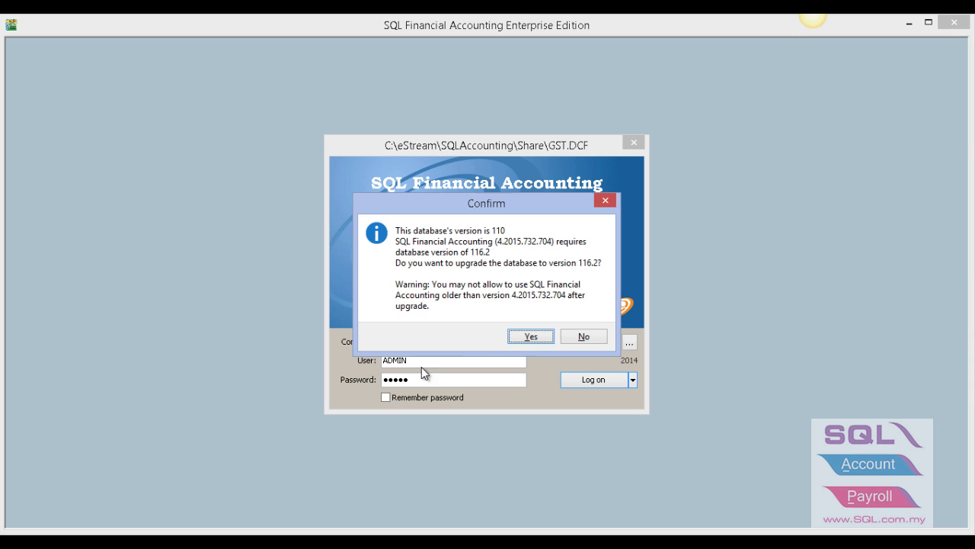
click(531, 337)
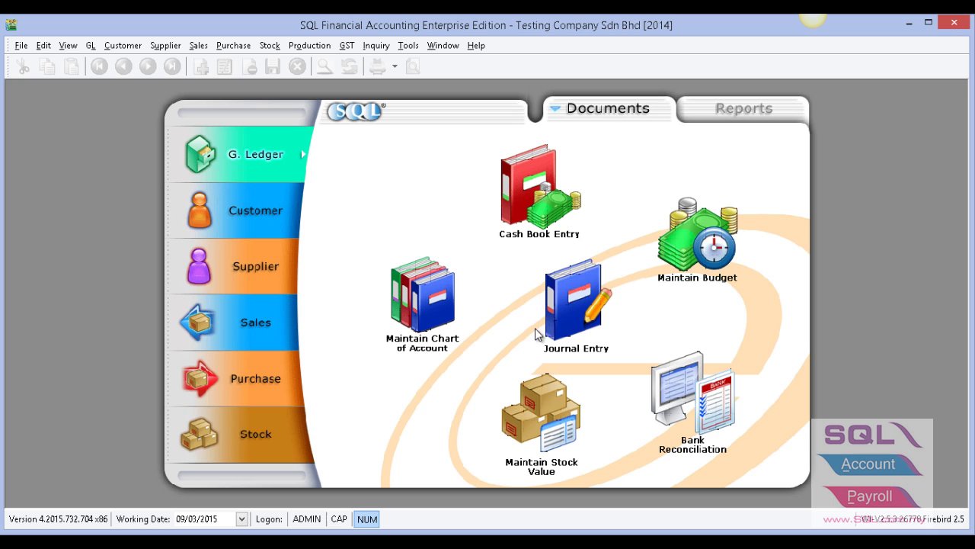
- Run Analyse Data Integrity on the Testing Company database through all 16 tasks, then close it
click(411, 46)
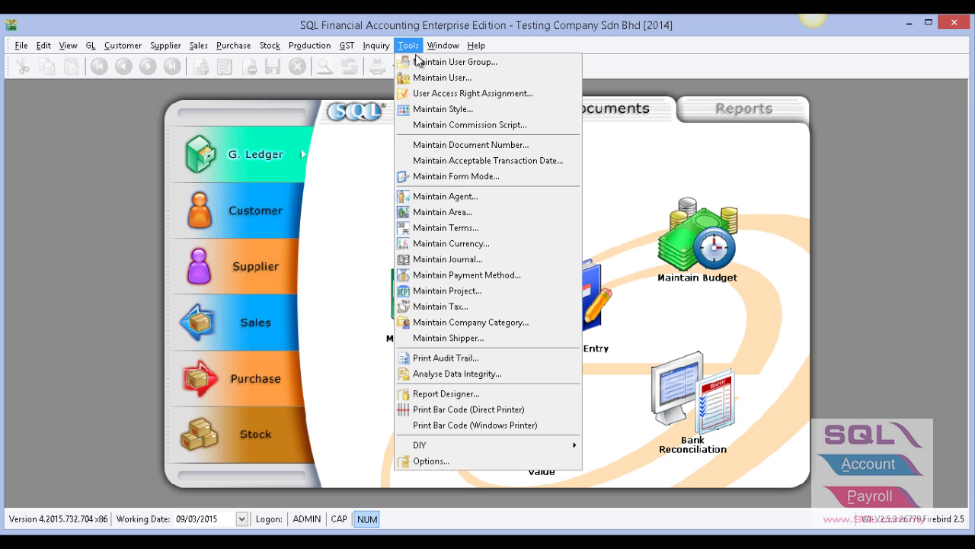
click(486, 377)
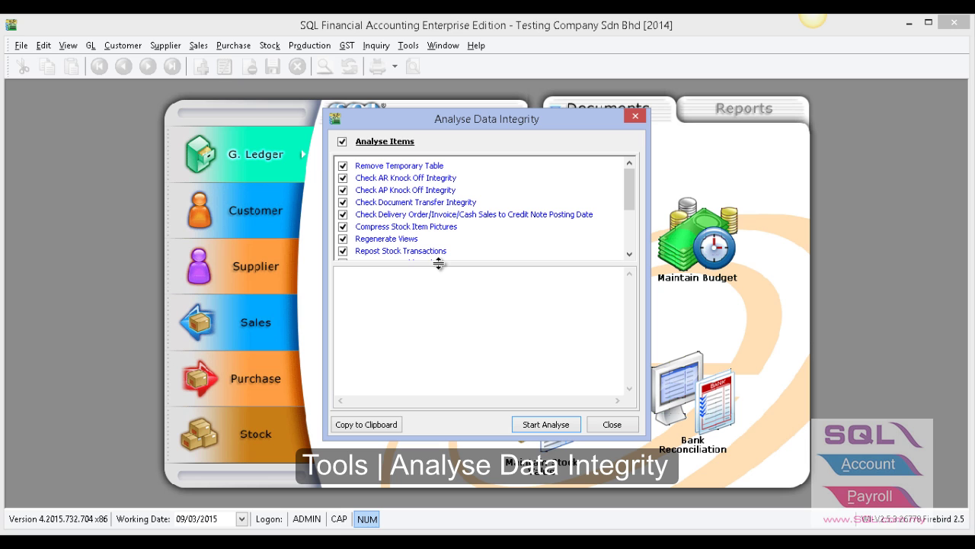
click(543, 424)
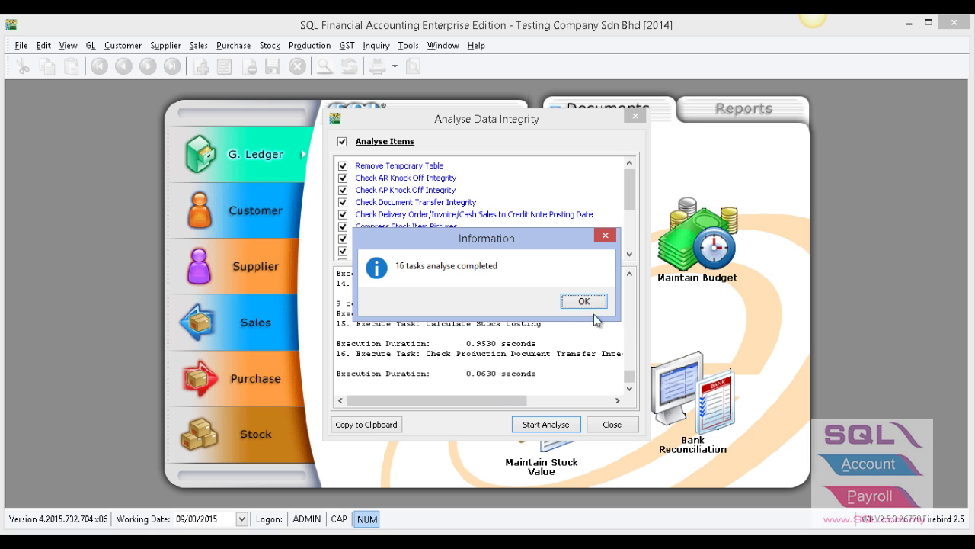
click(588, 301)
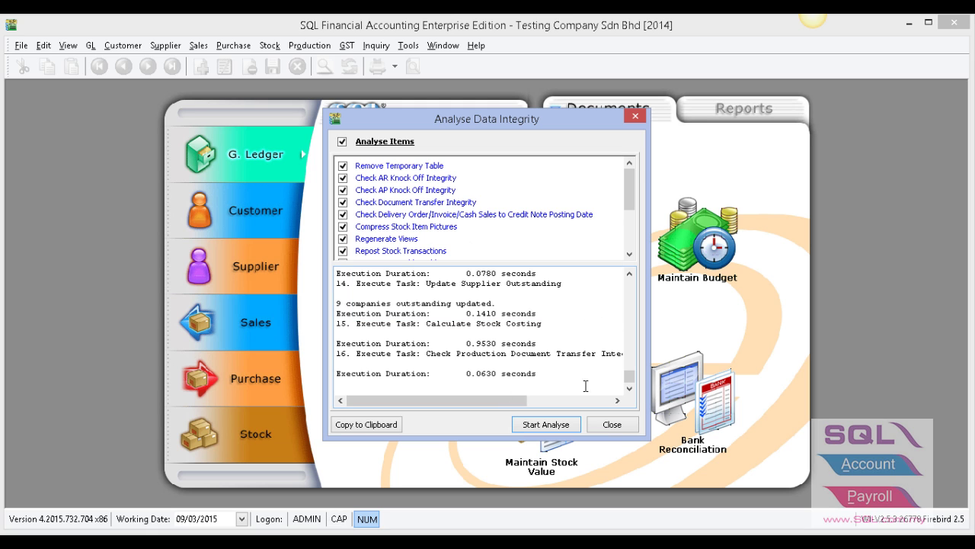
click(623, 424)
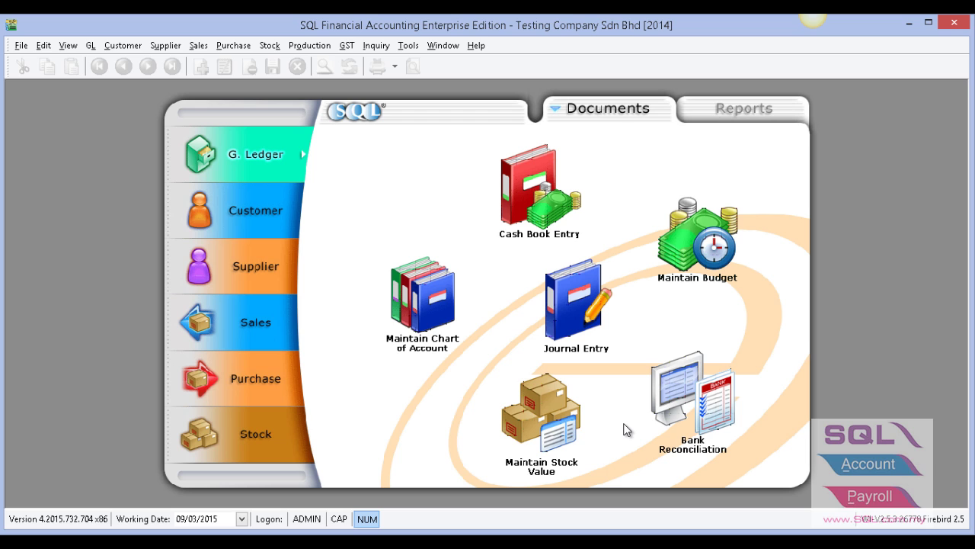